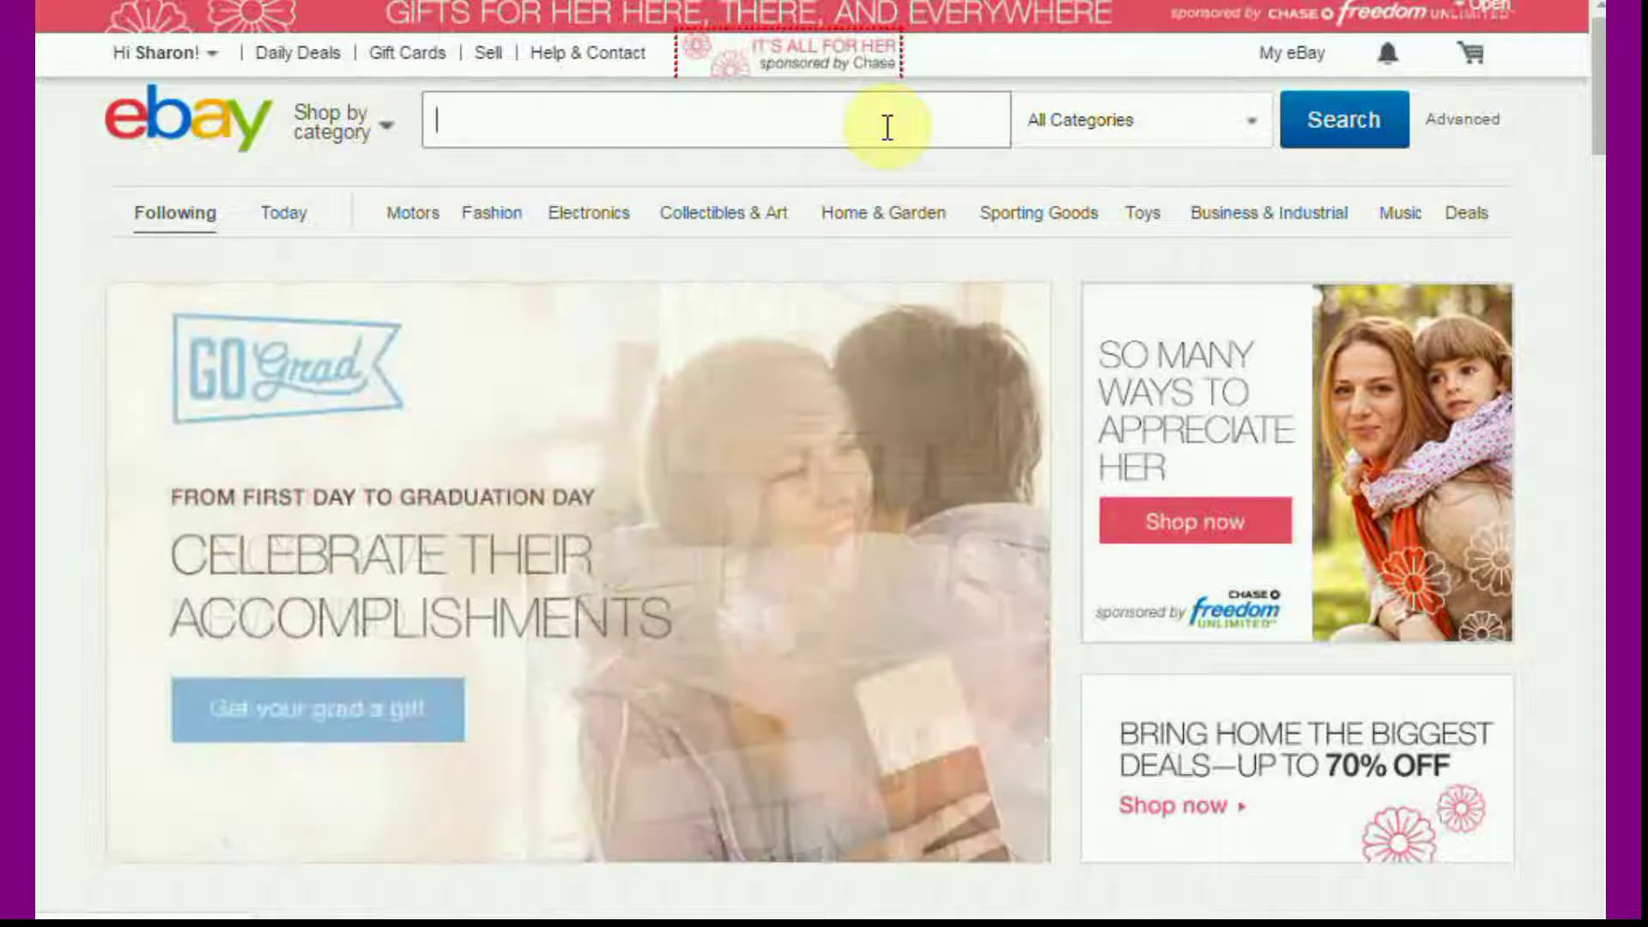
Search all categories for "lightsaber"
text(light)
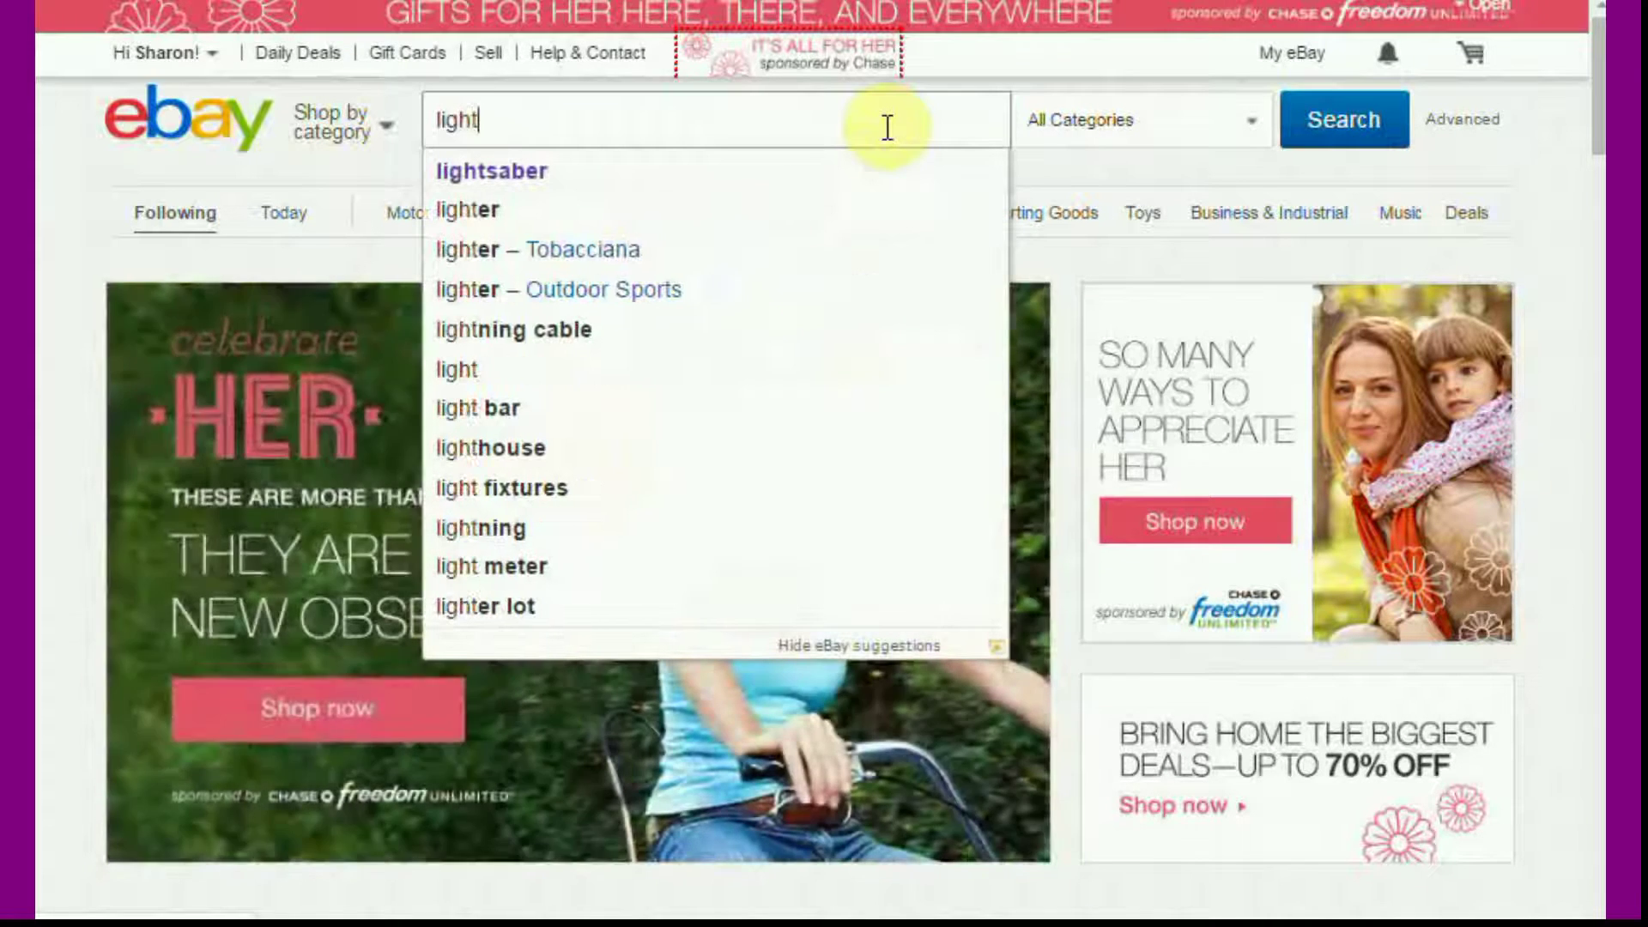
text(saber)
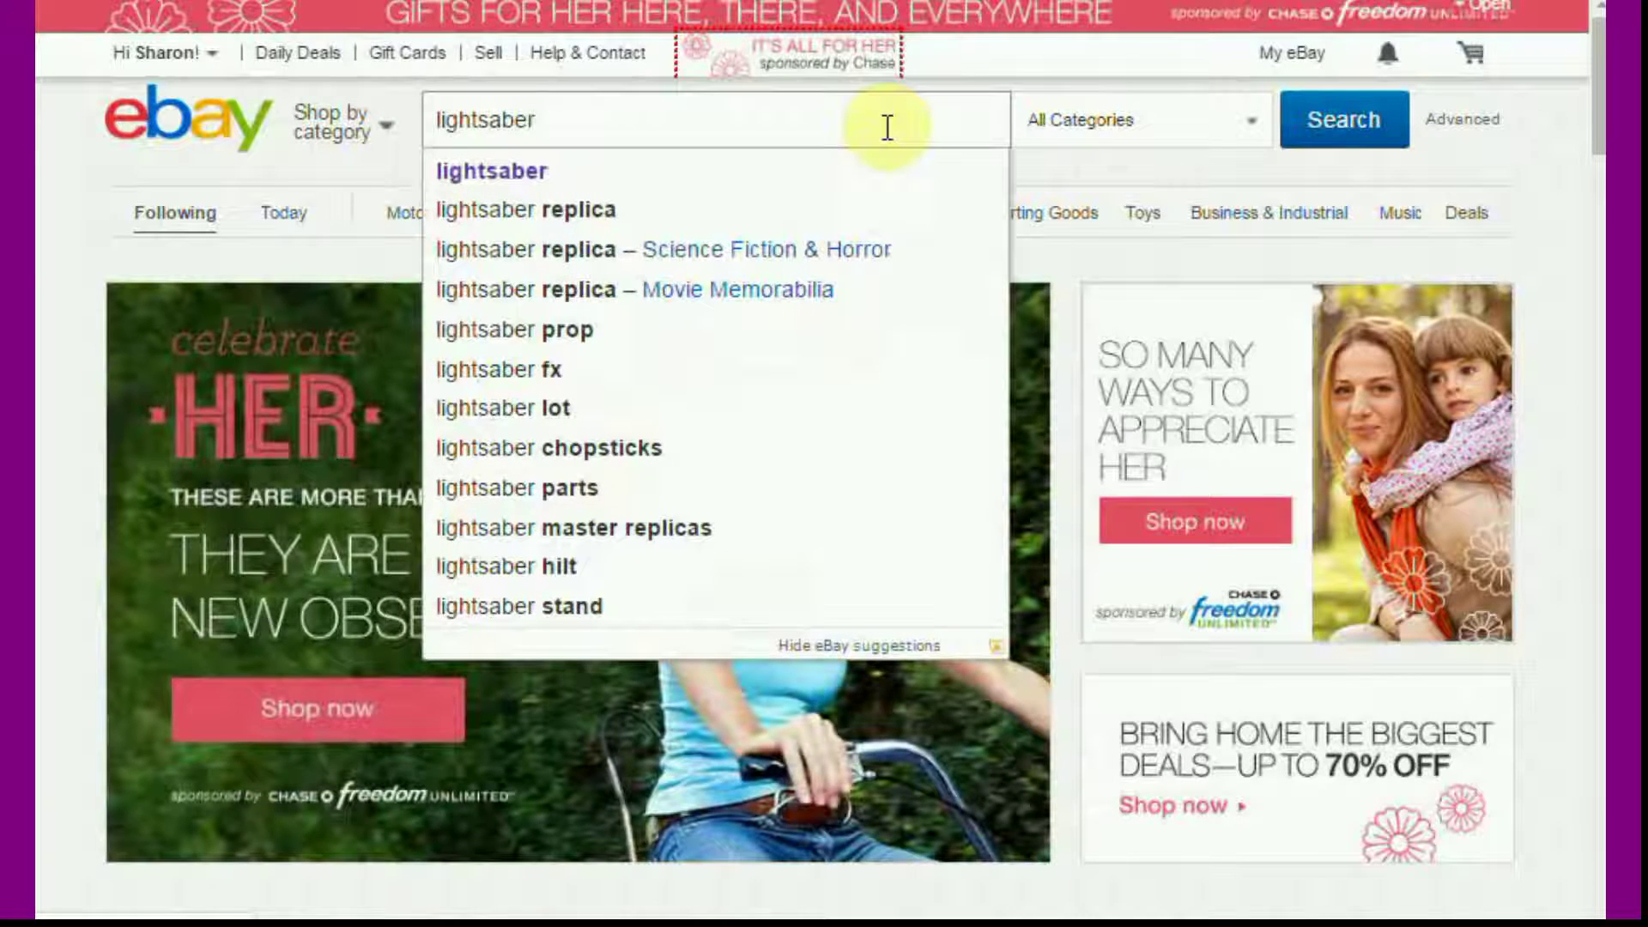
key(Return)
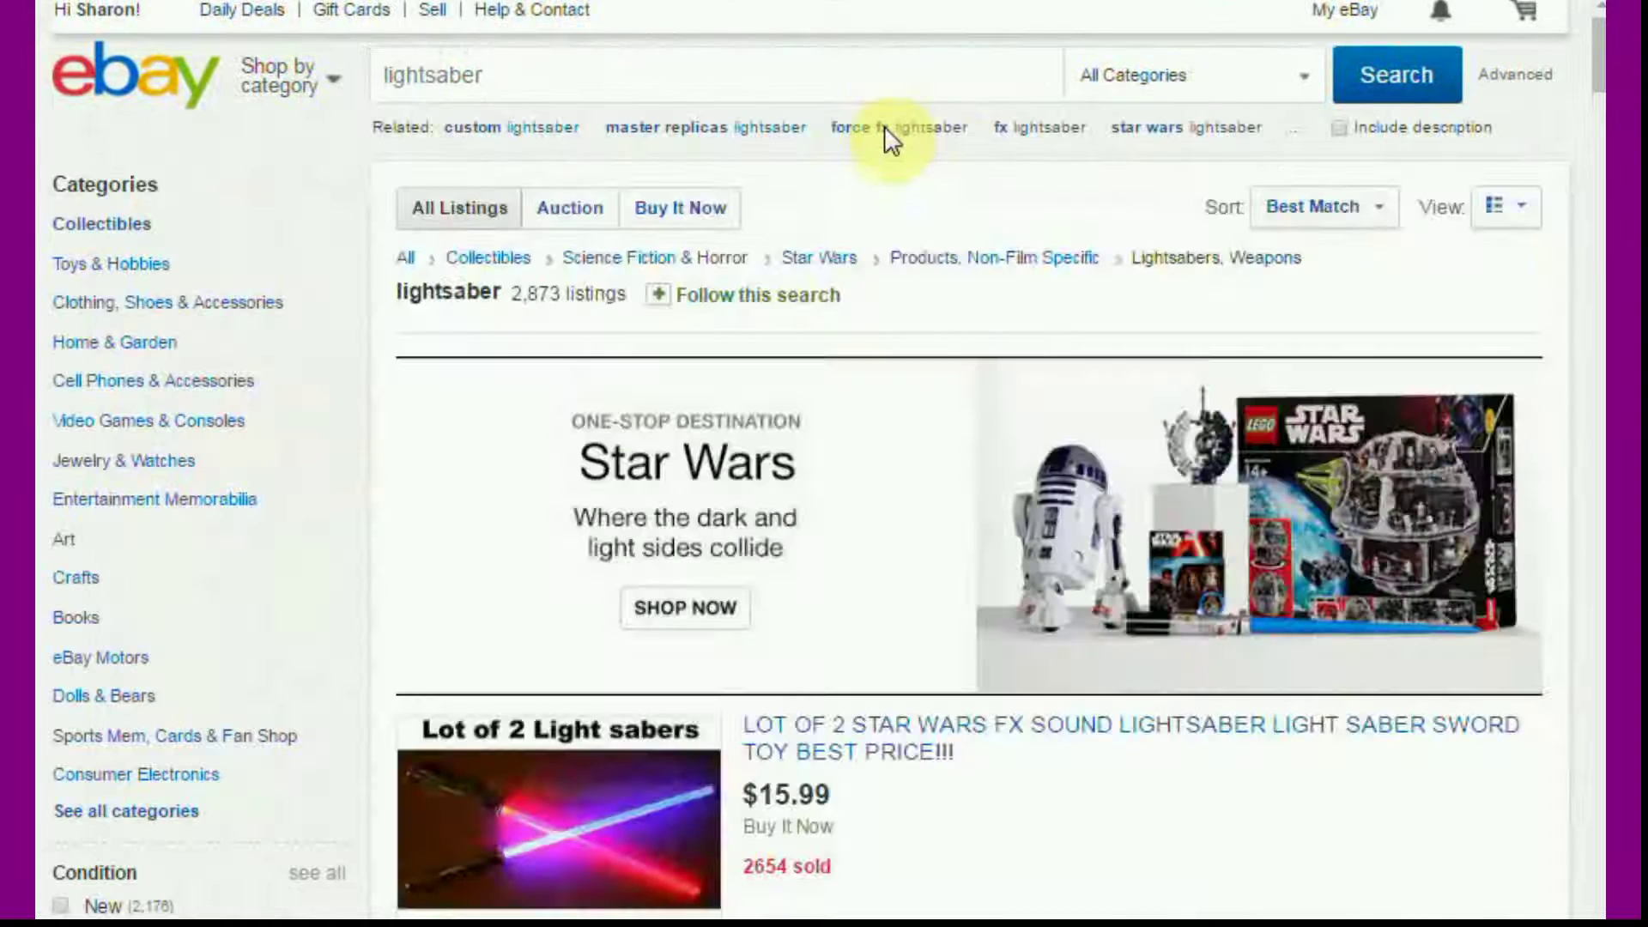
Open the "LOT OF 2 STAR WARS FX SOUND LIGHTSABER" listing in a new tab and start selling an item of your own from it
scroll(884, 128, down, 3)
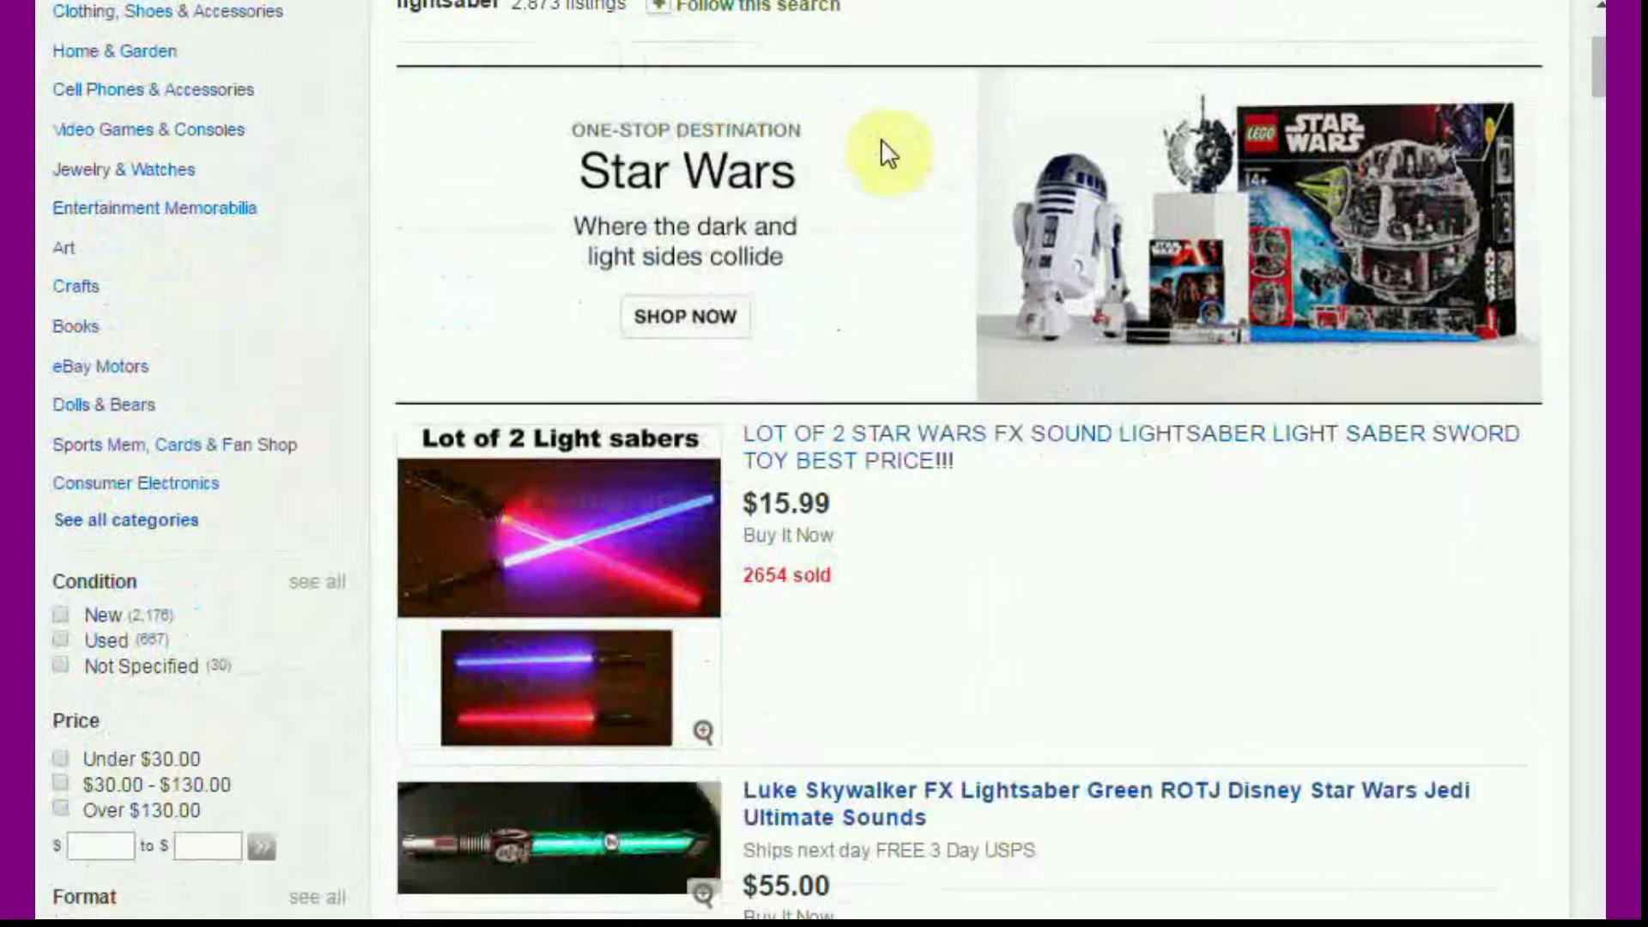
scroll(897, 197, down, 2)
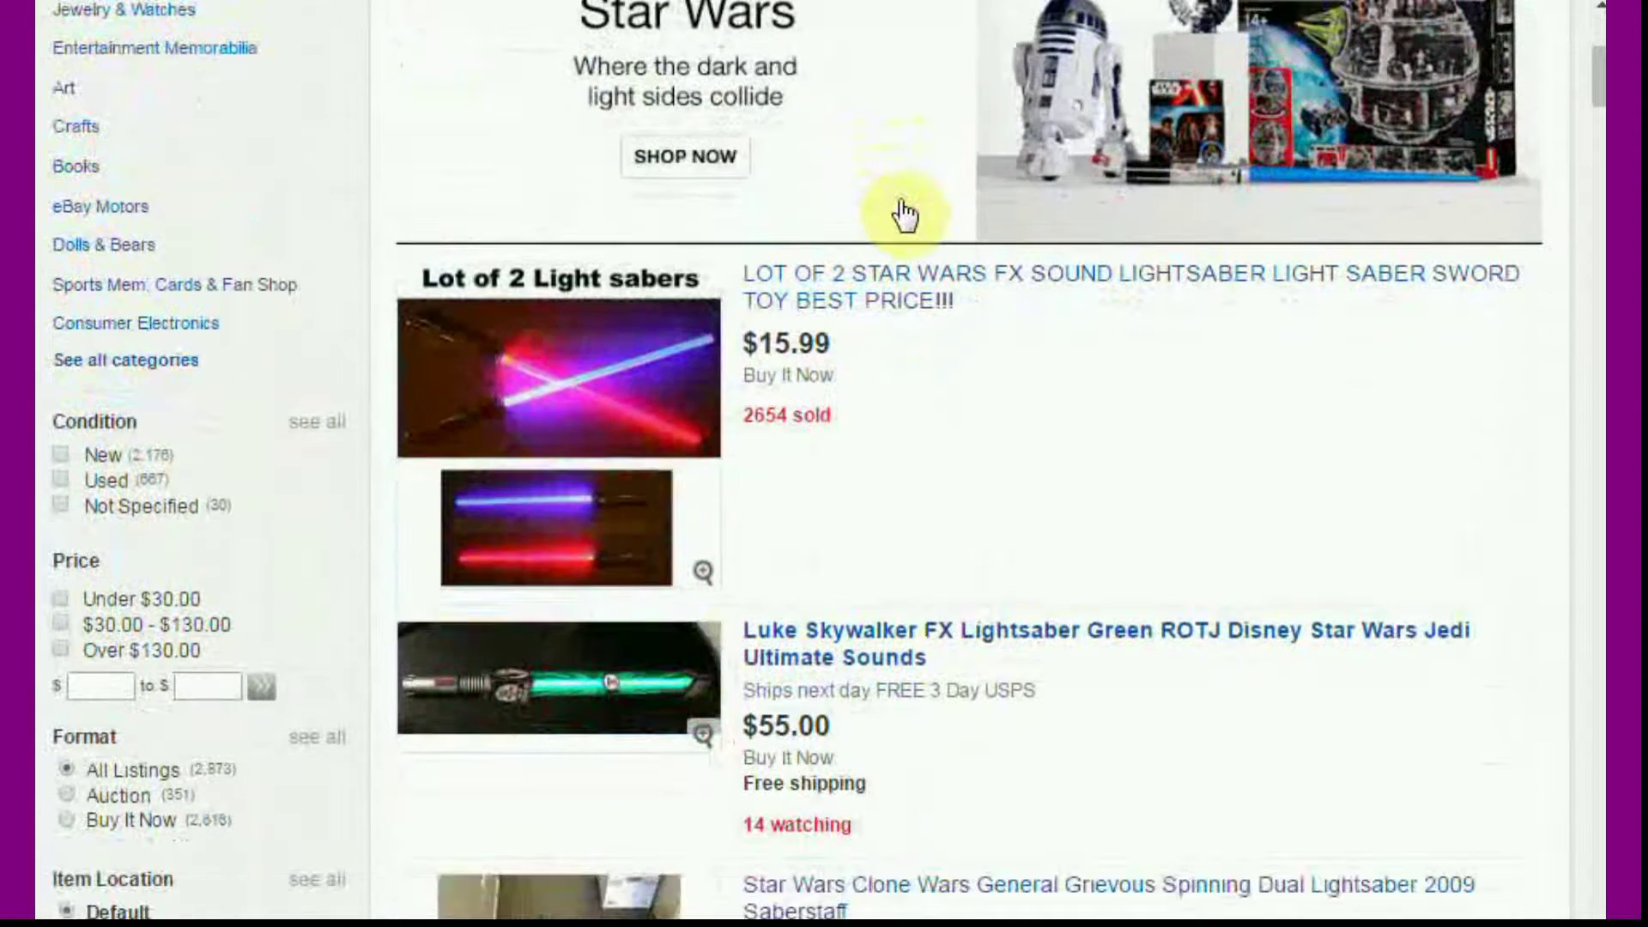
right_click(873, 275)
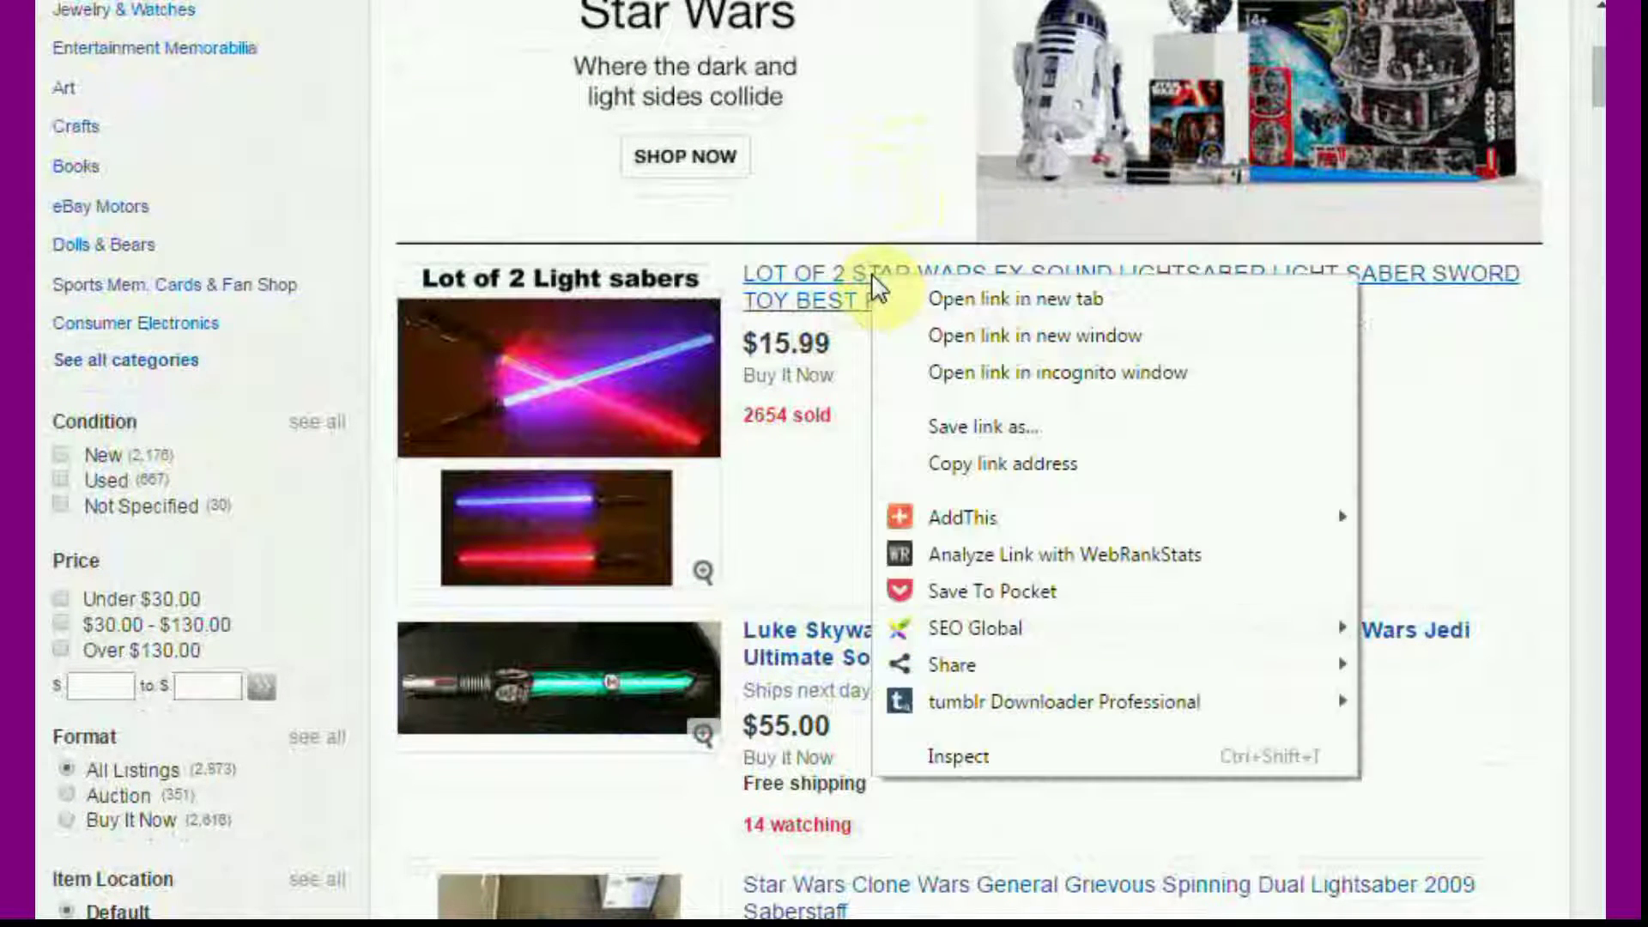
click(882, 297)
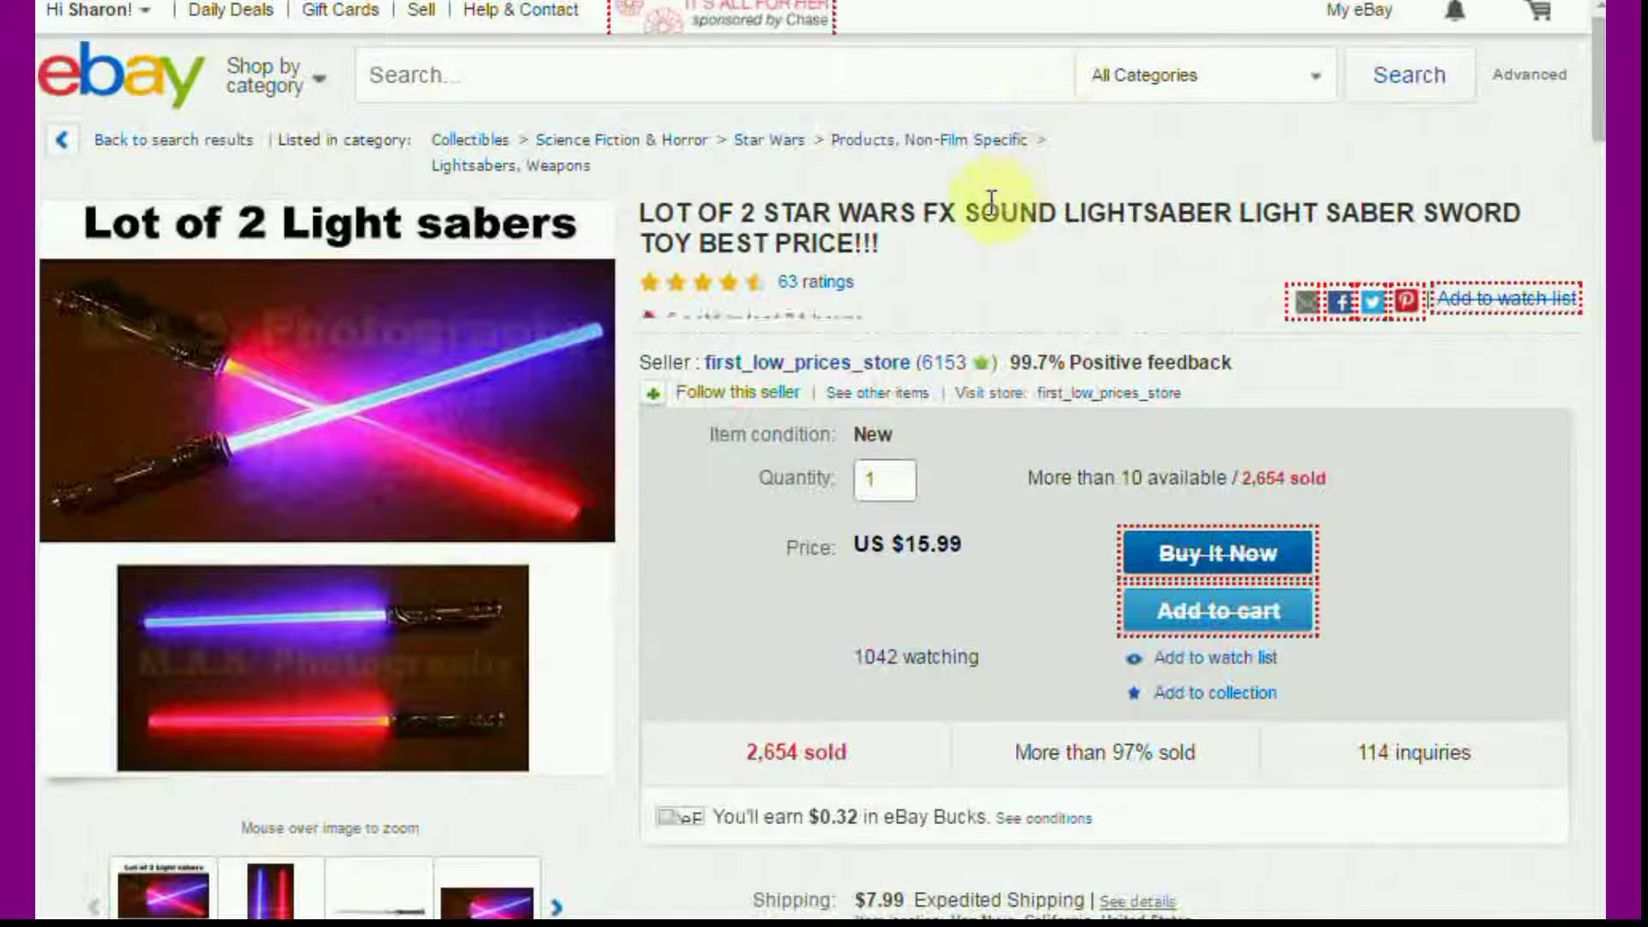
scroll(936, 266, down, 5)
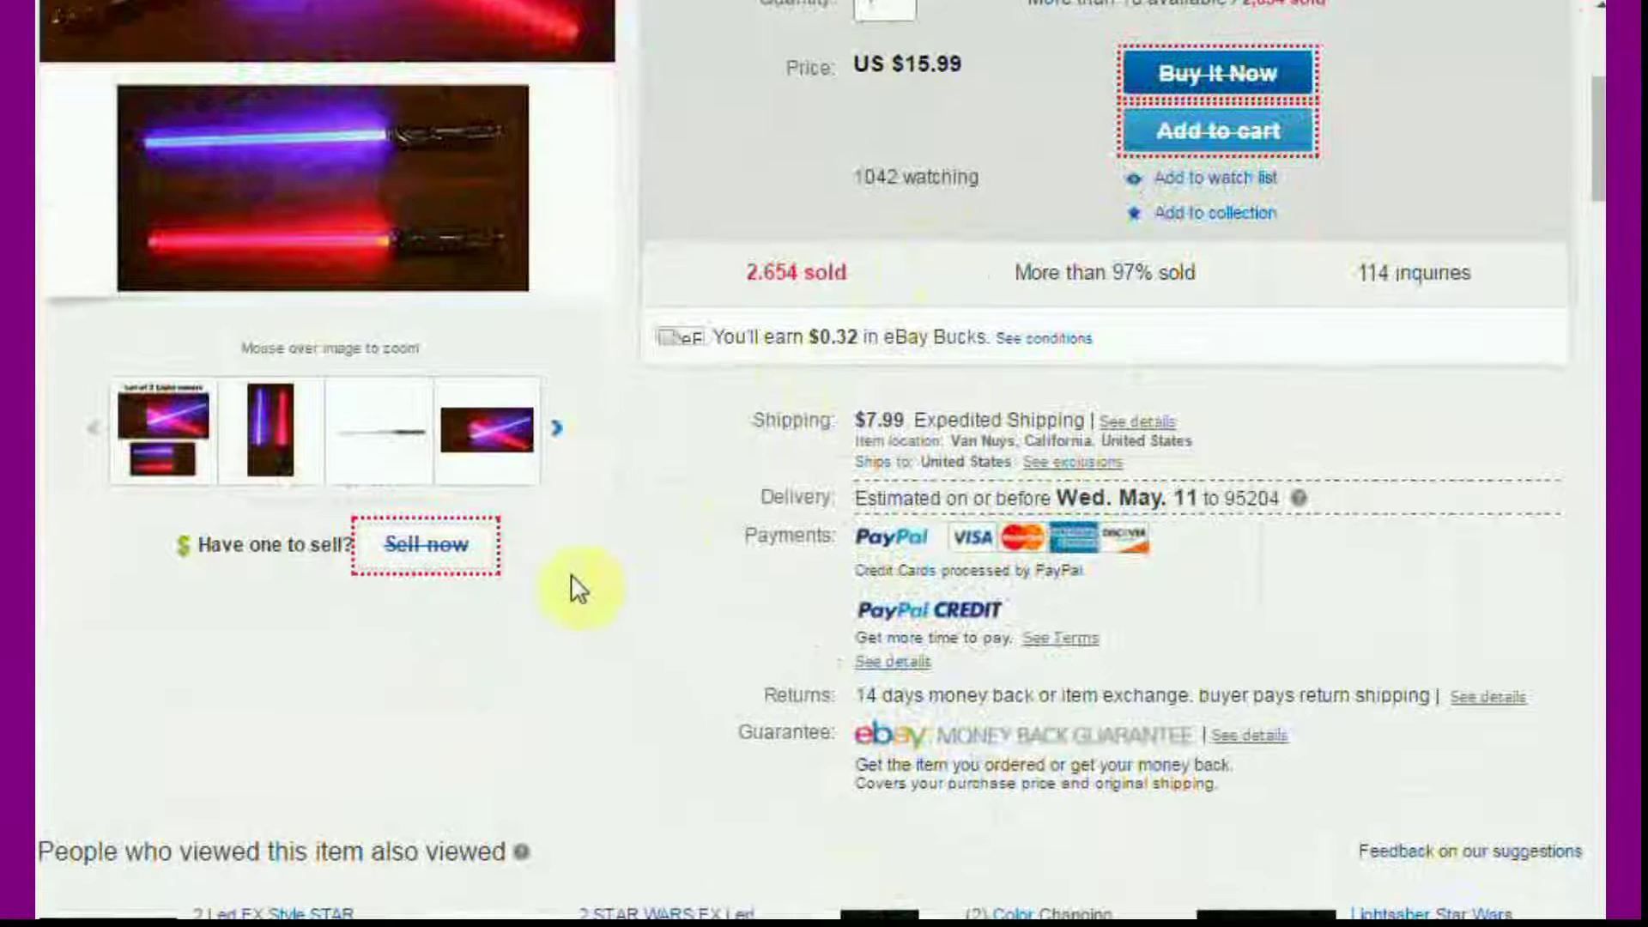
click(446, 539)
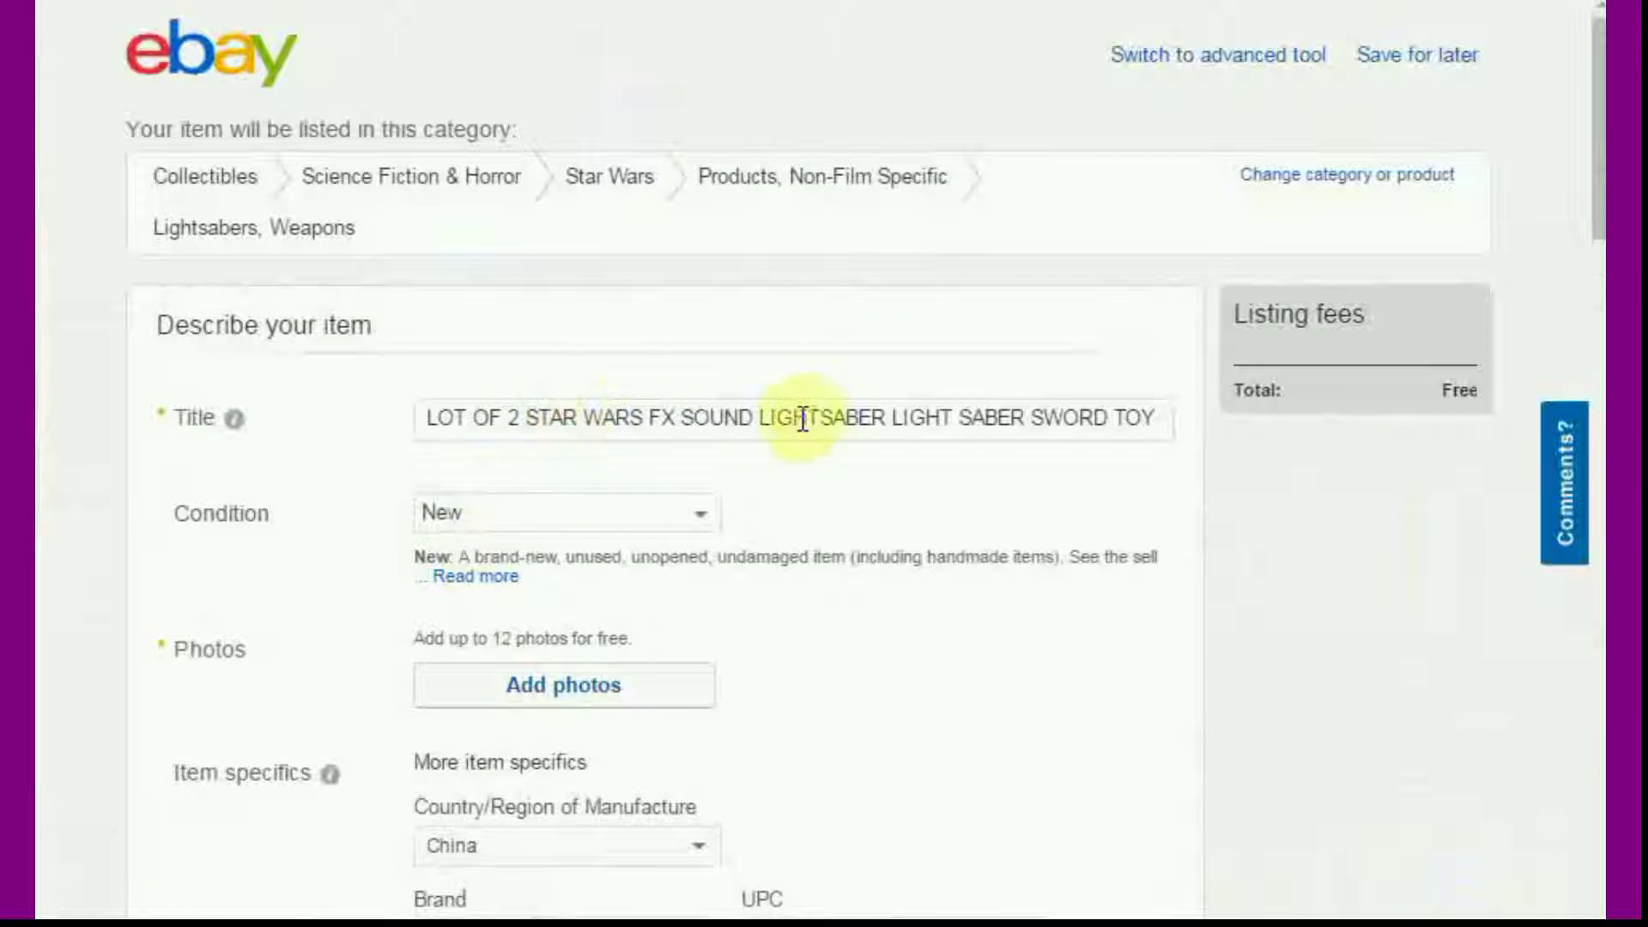
Shorten the listing title to "LOT OF 2 STAR WARS FX SOUND LIGHTSABER"
drag(891, 418, 1231, 471)
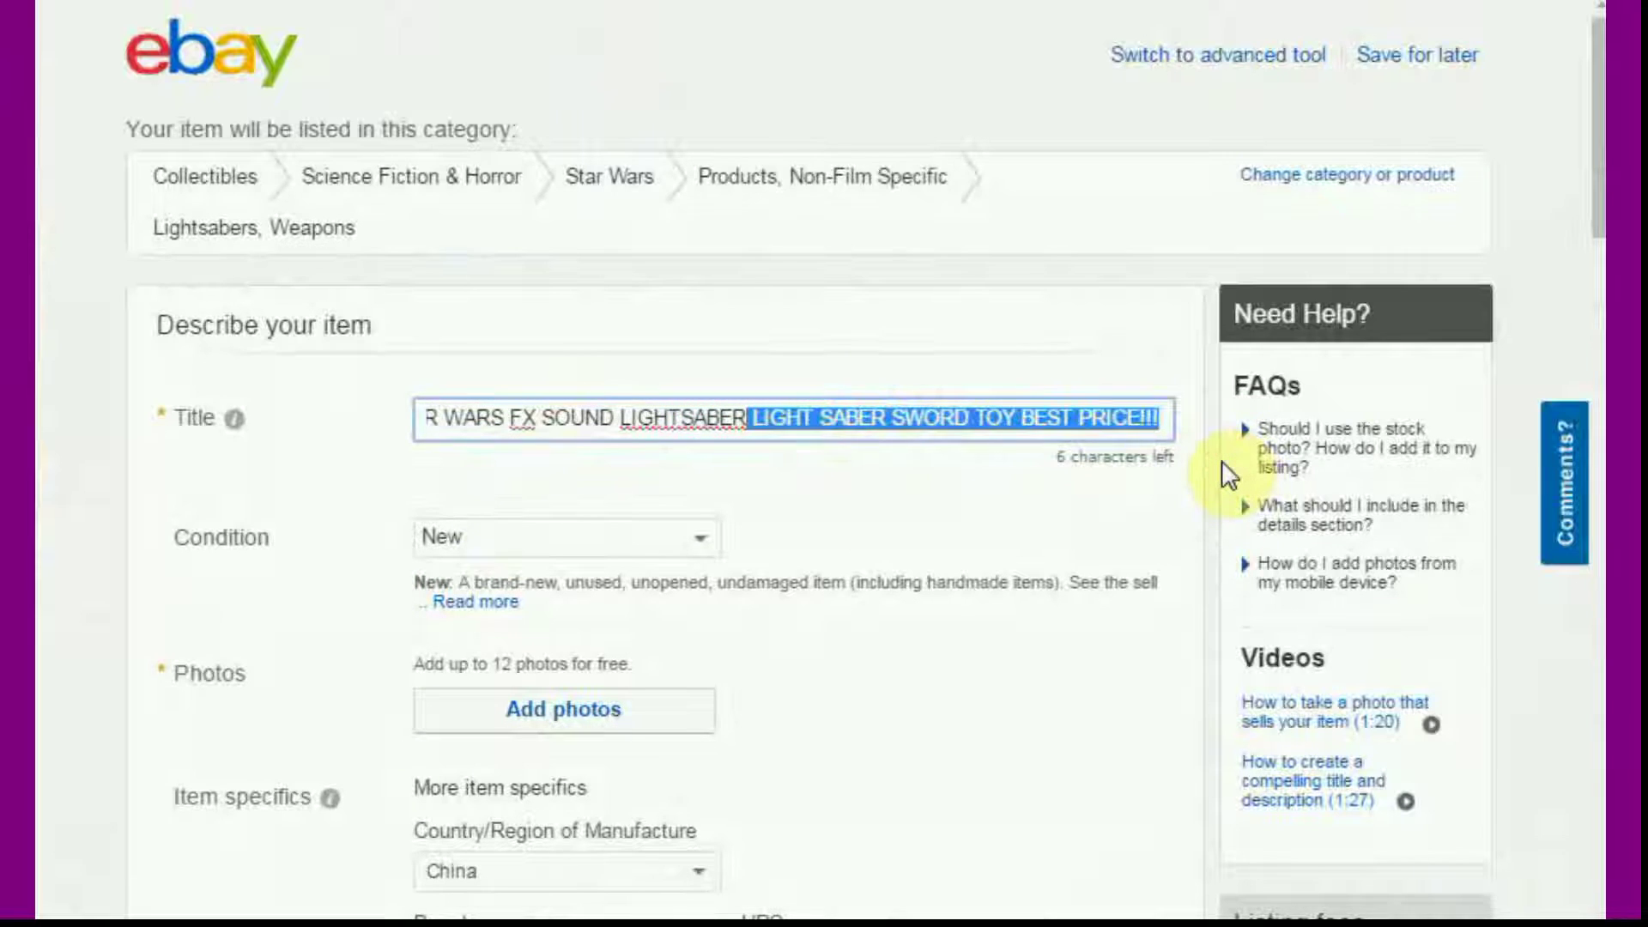
key(BackSpace)
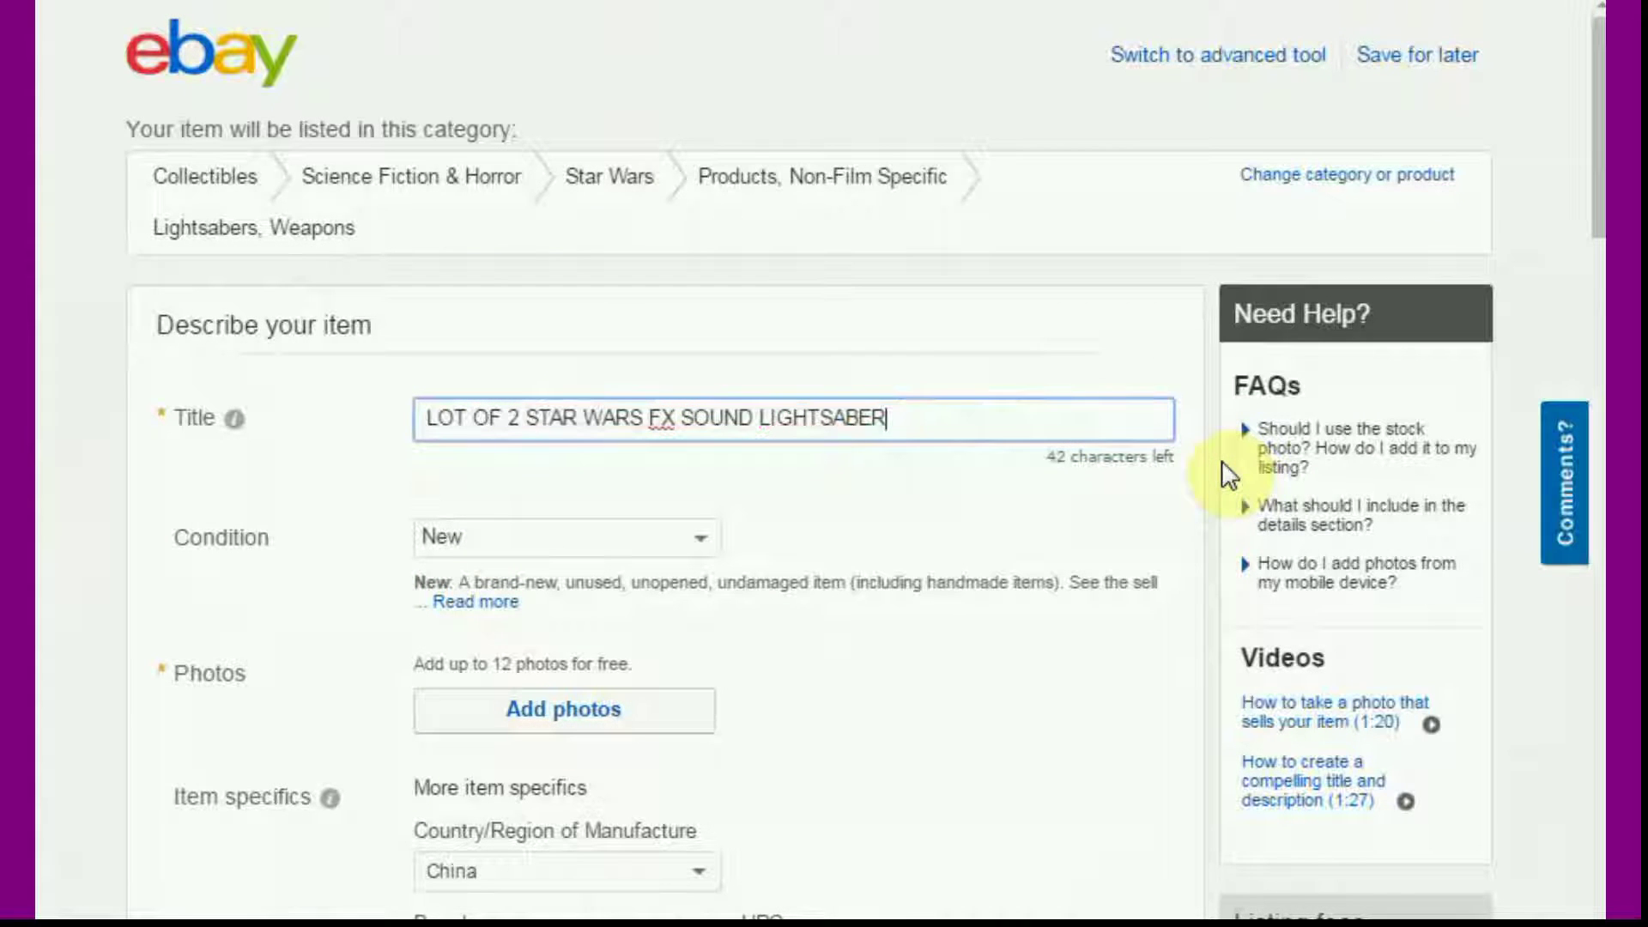
click(906, 497)
Review the pre-filled item specifics, format, price, shipping and preferences, and save the lightsaber listing for later
scroll(755, 501, down, 2)
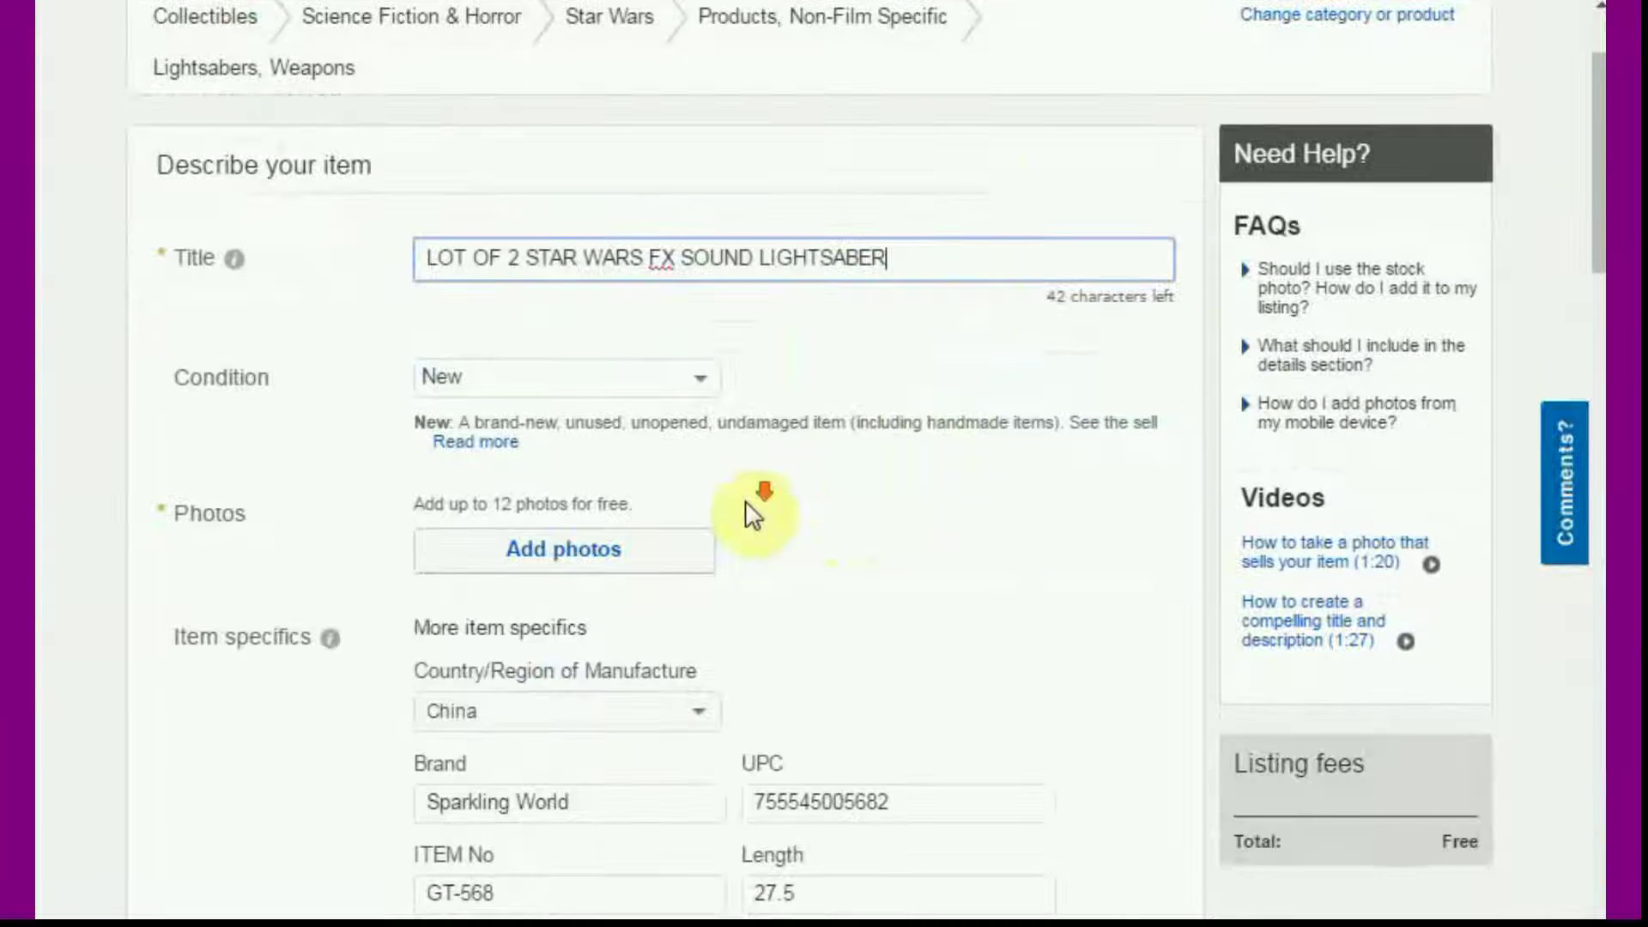
scroll(745, 507, down, 2)
scroll(678, 249, down, 2)
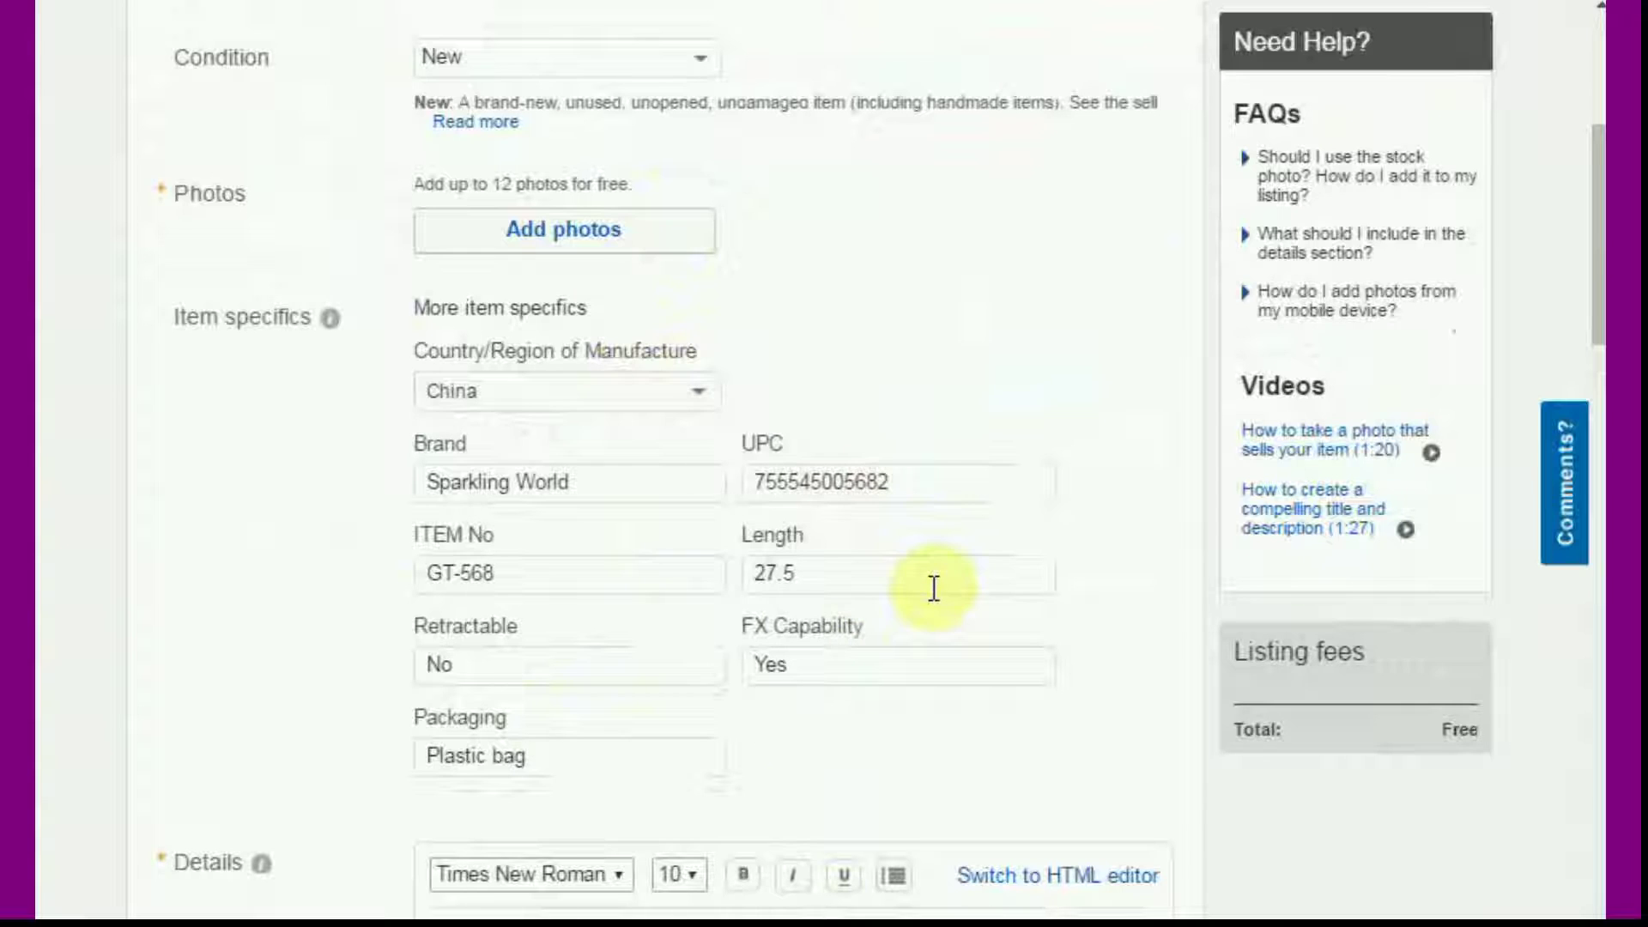
scroll(934, 588, up, 3)
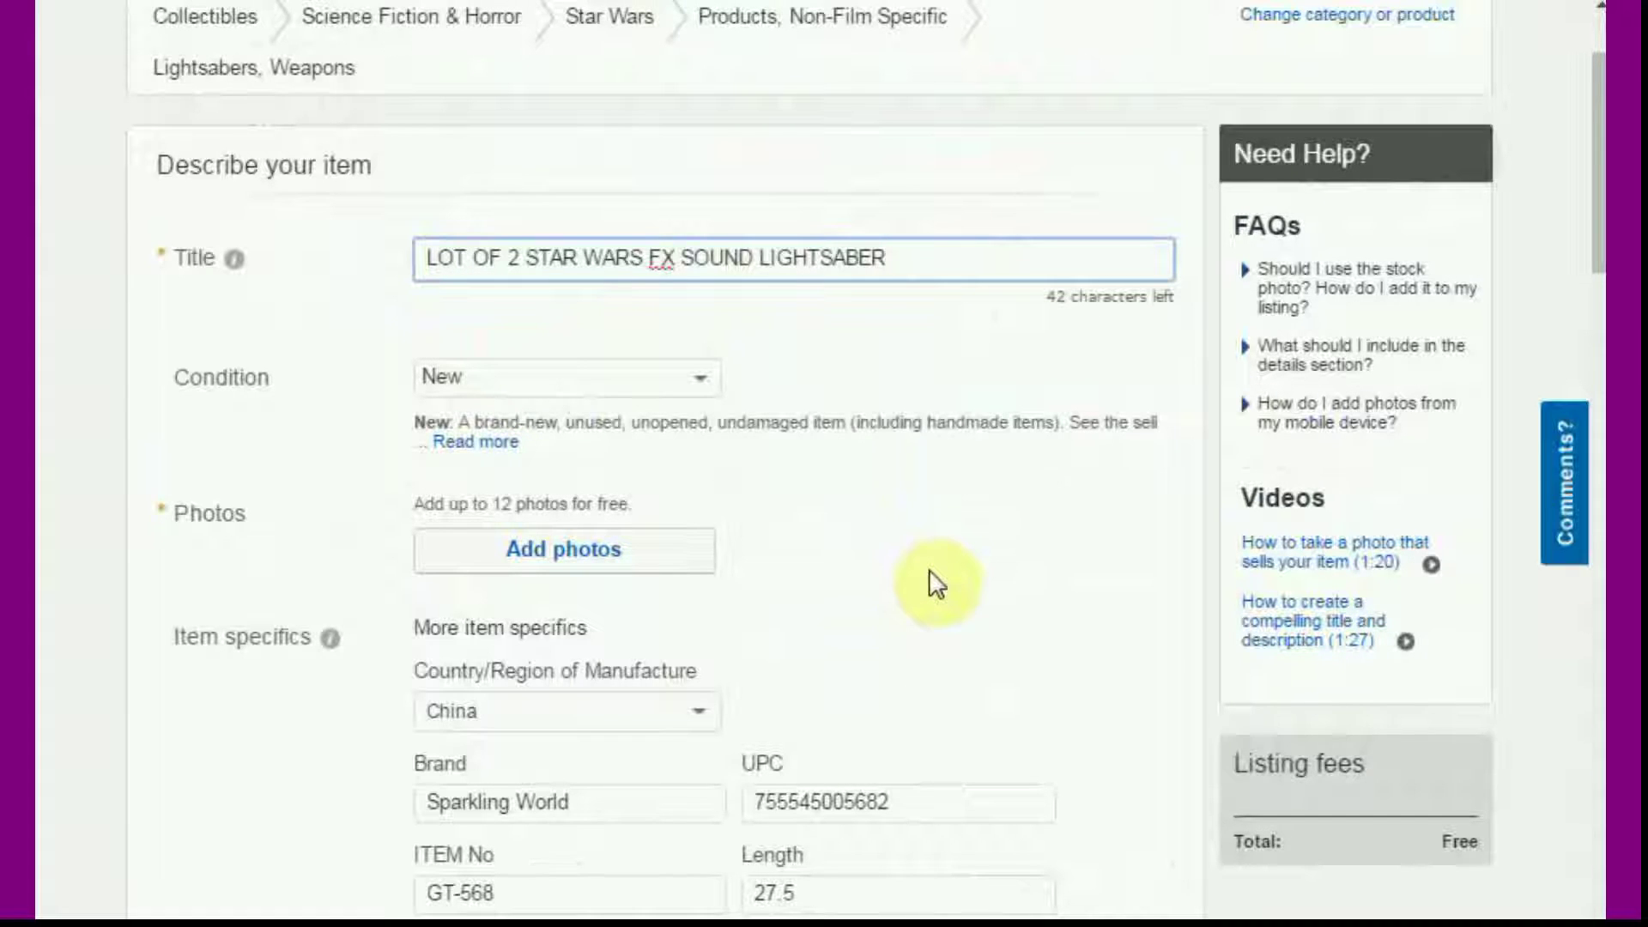
scroll(928, 569, down, 5)
scroll(910, 594, down, 9)
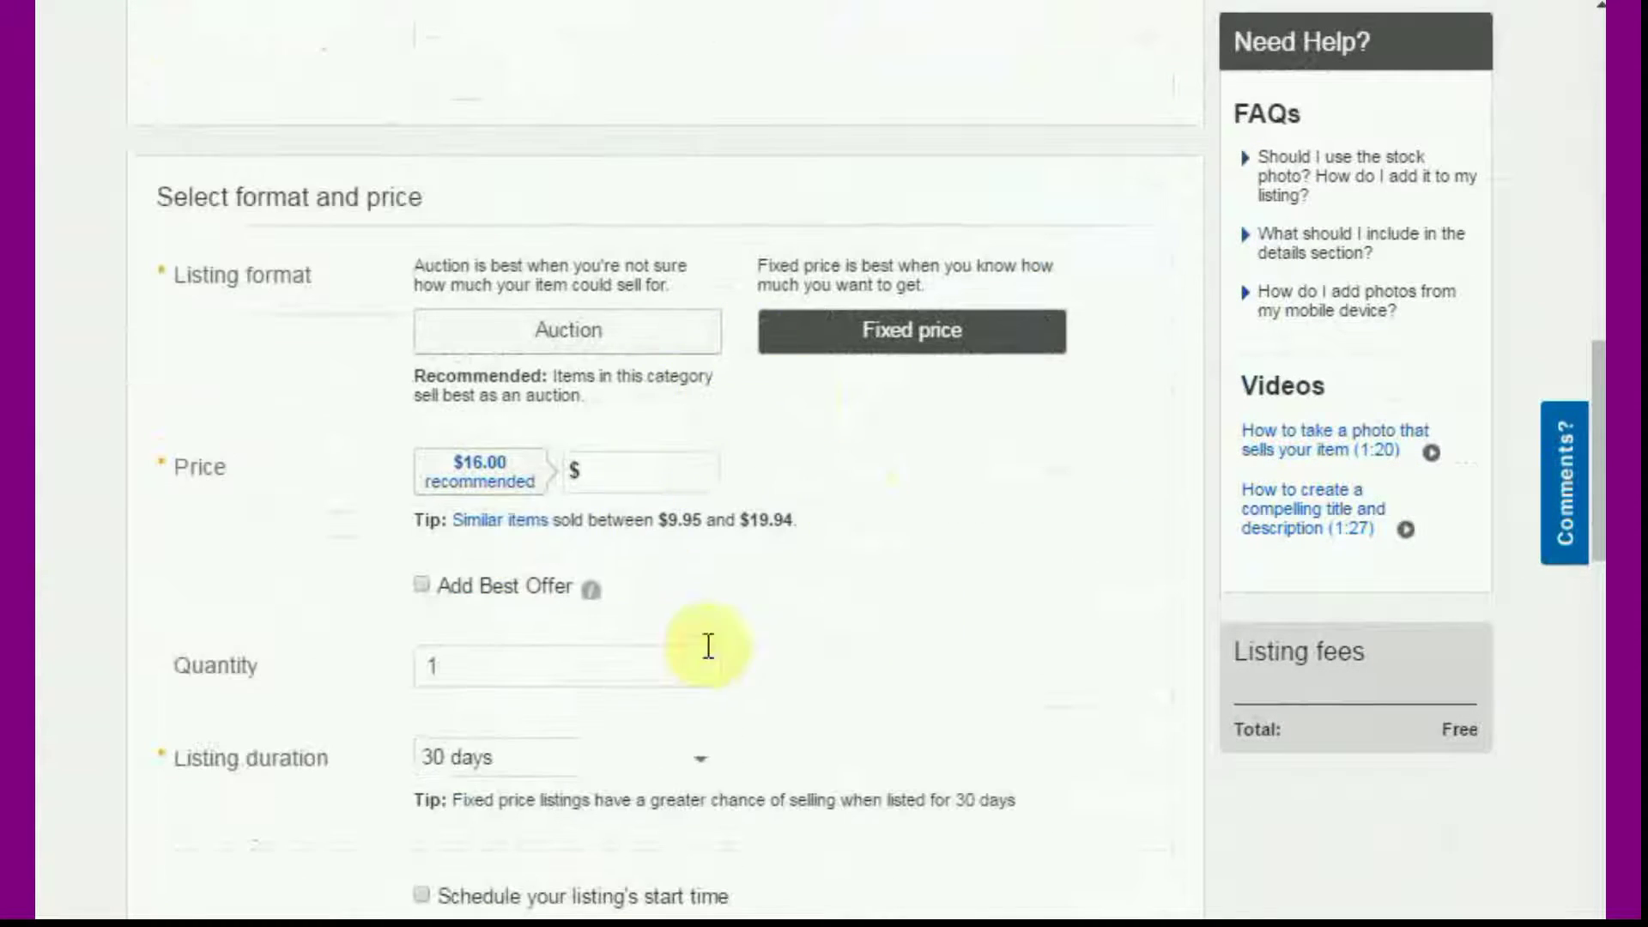
scroll(763, 526, down, 13)
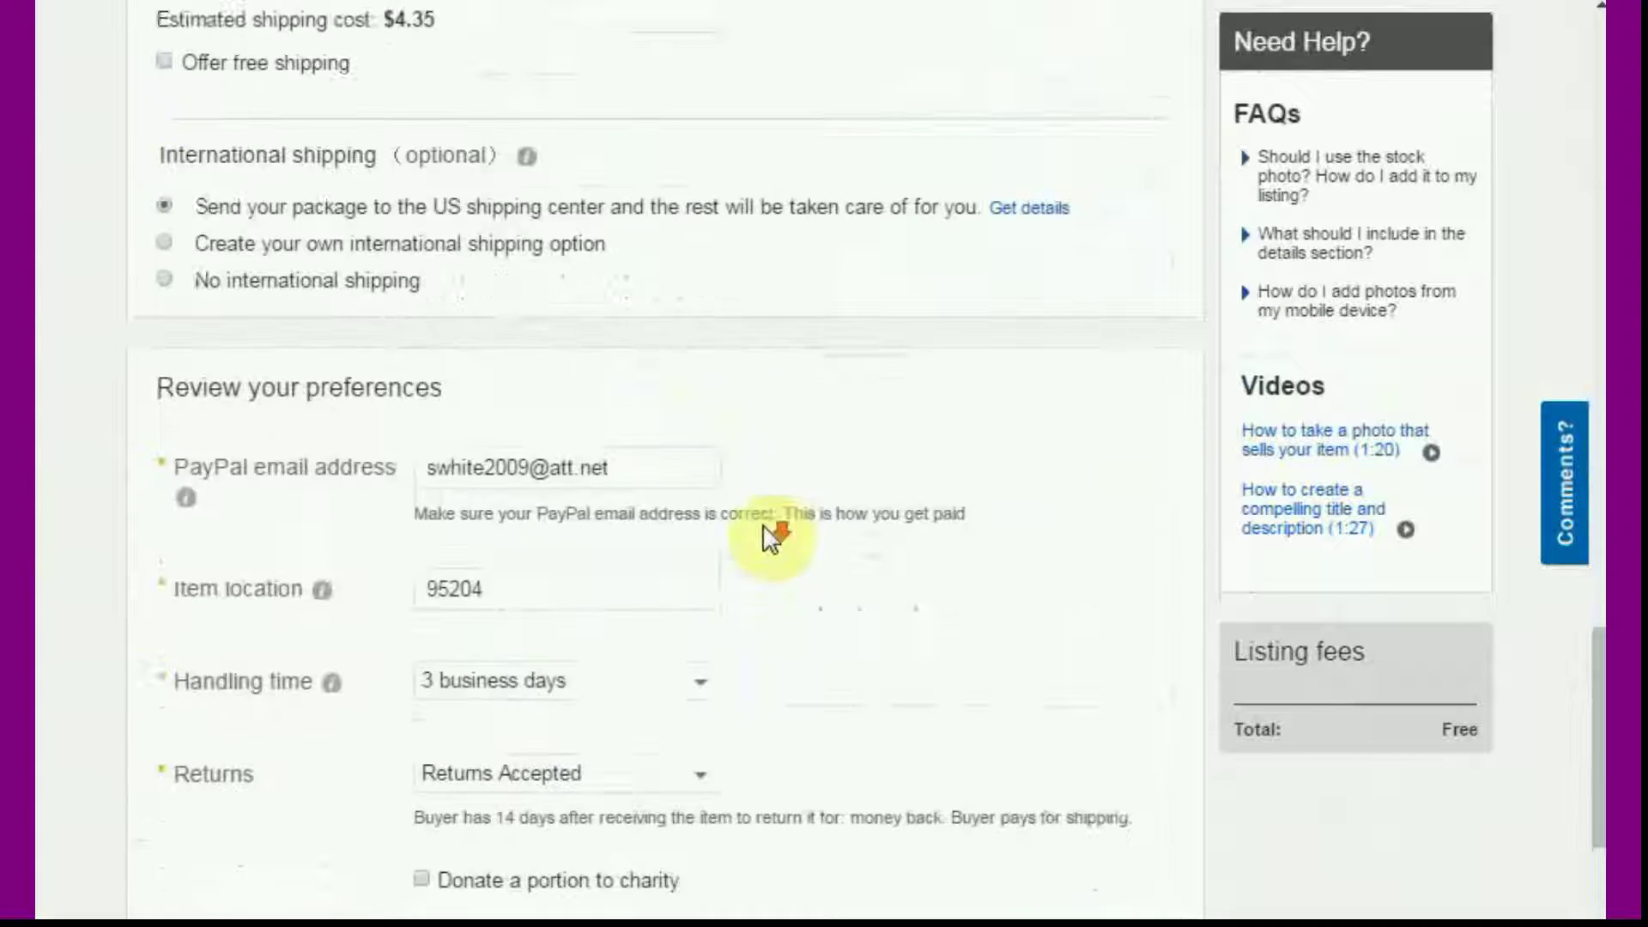
scroll(771, 534, down, 5)
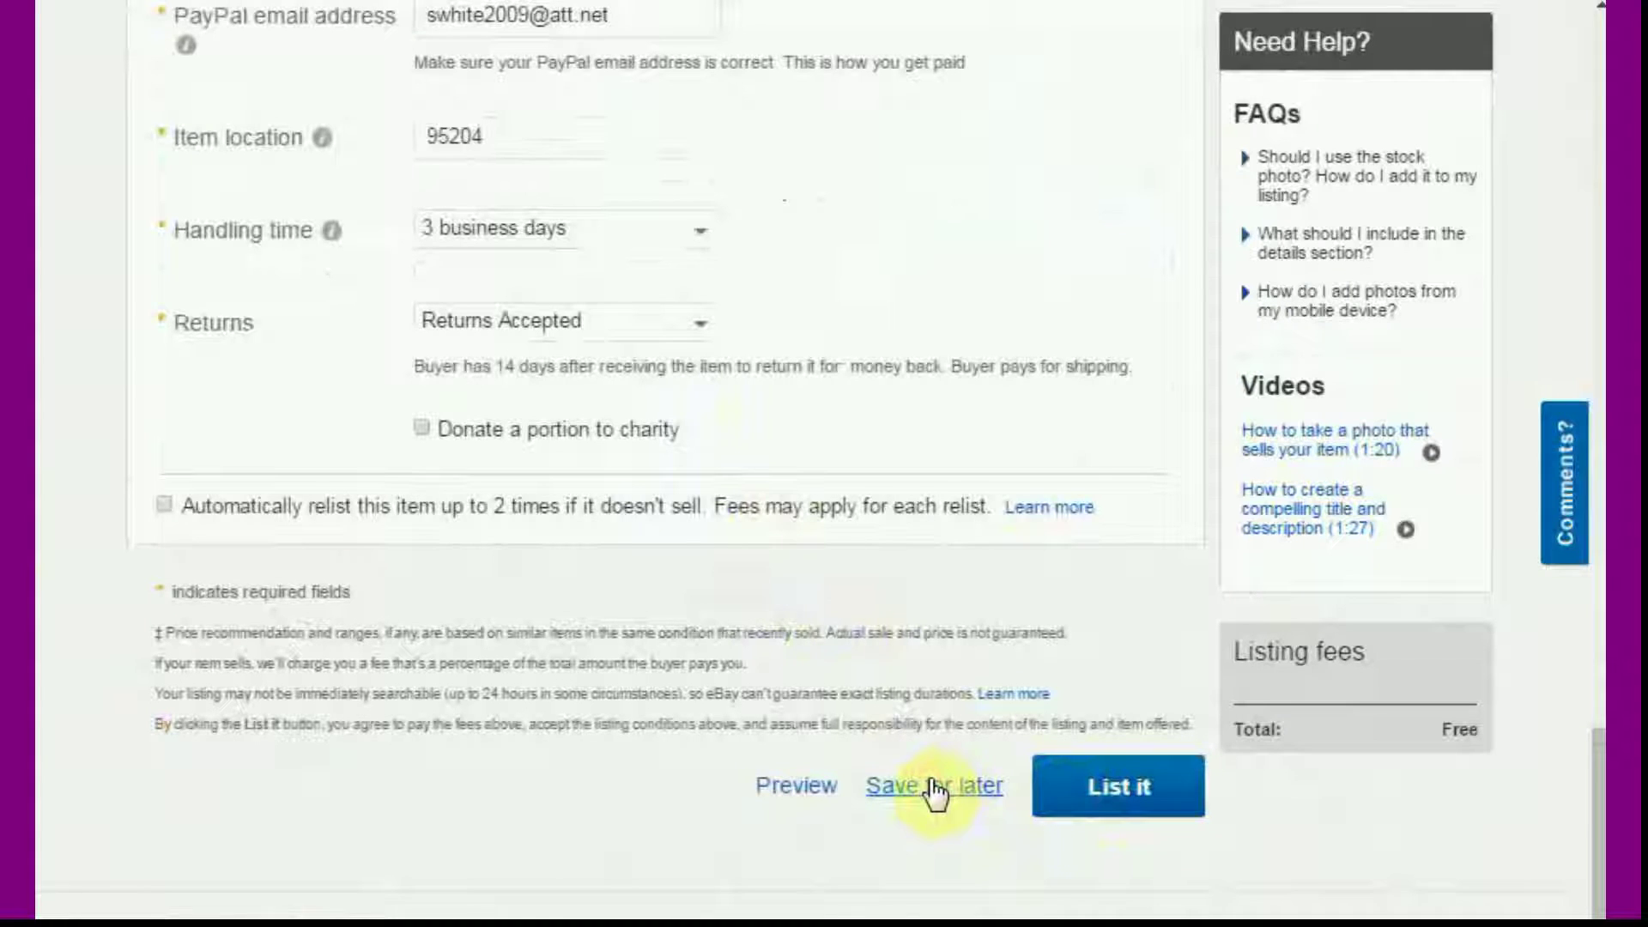
click(935, 791)
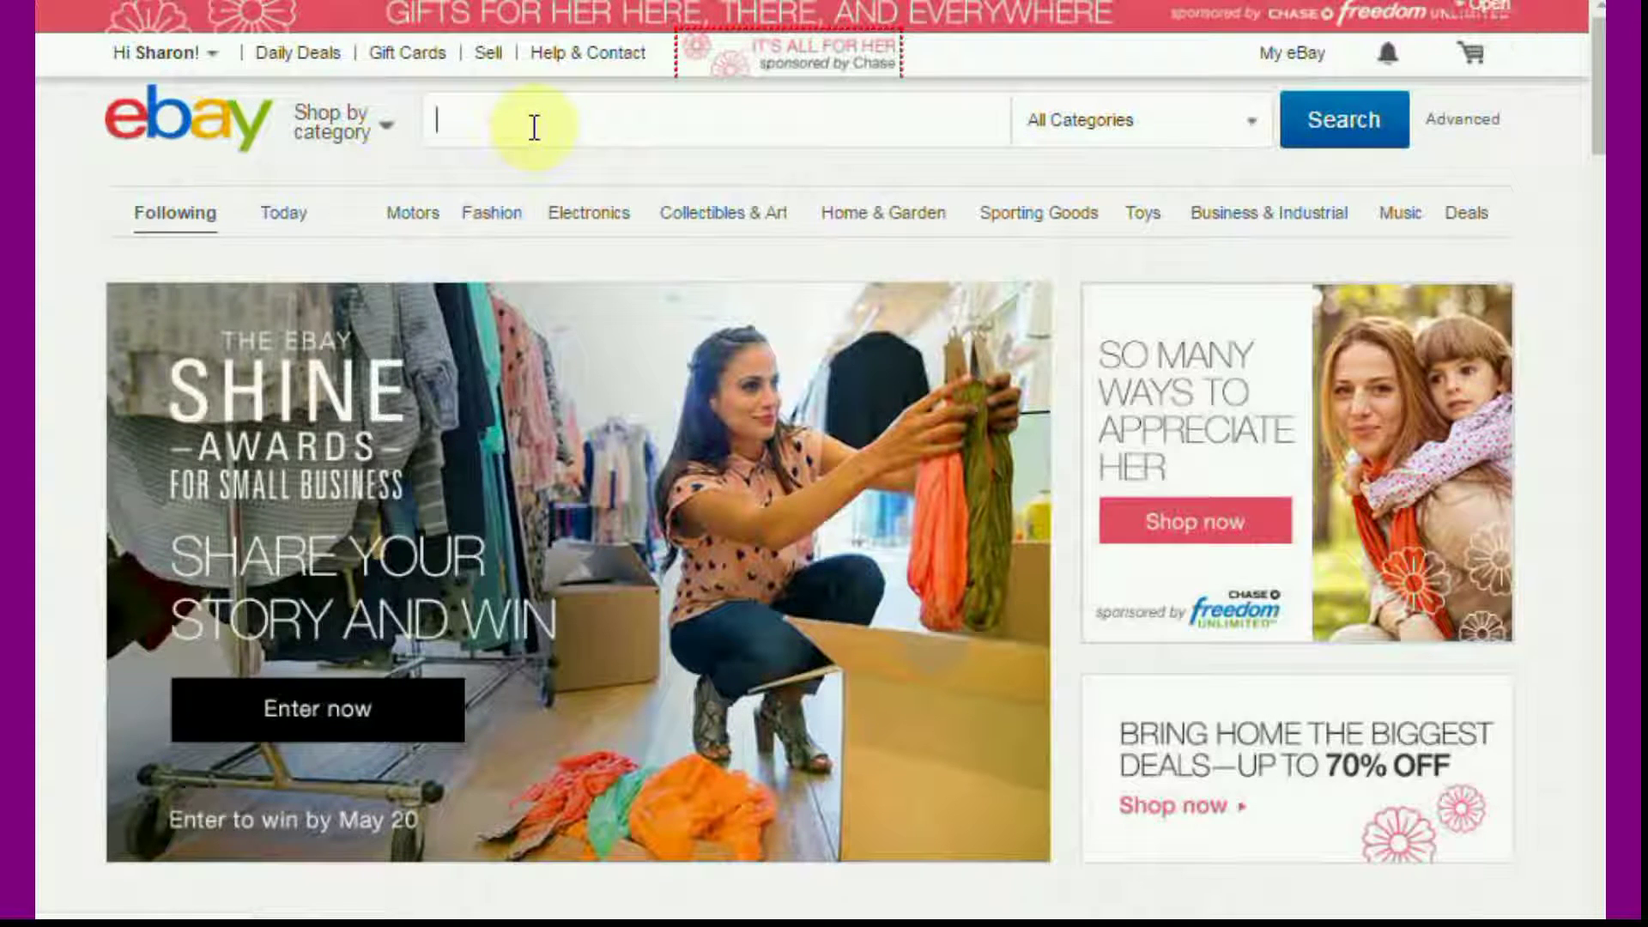
Search for "david bowie" and open the "David Bowie Station To Station RCA Victor APL1-1327" record listing
text(david)
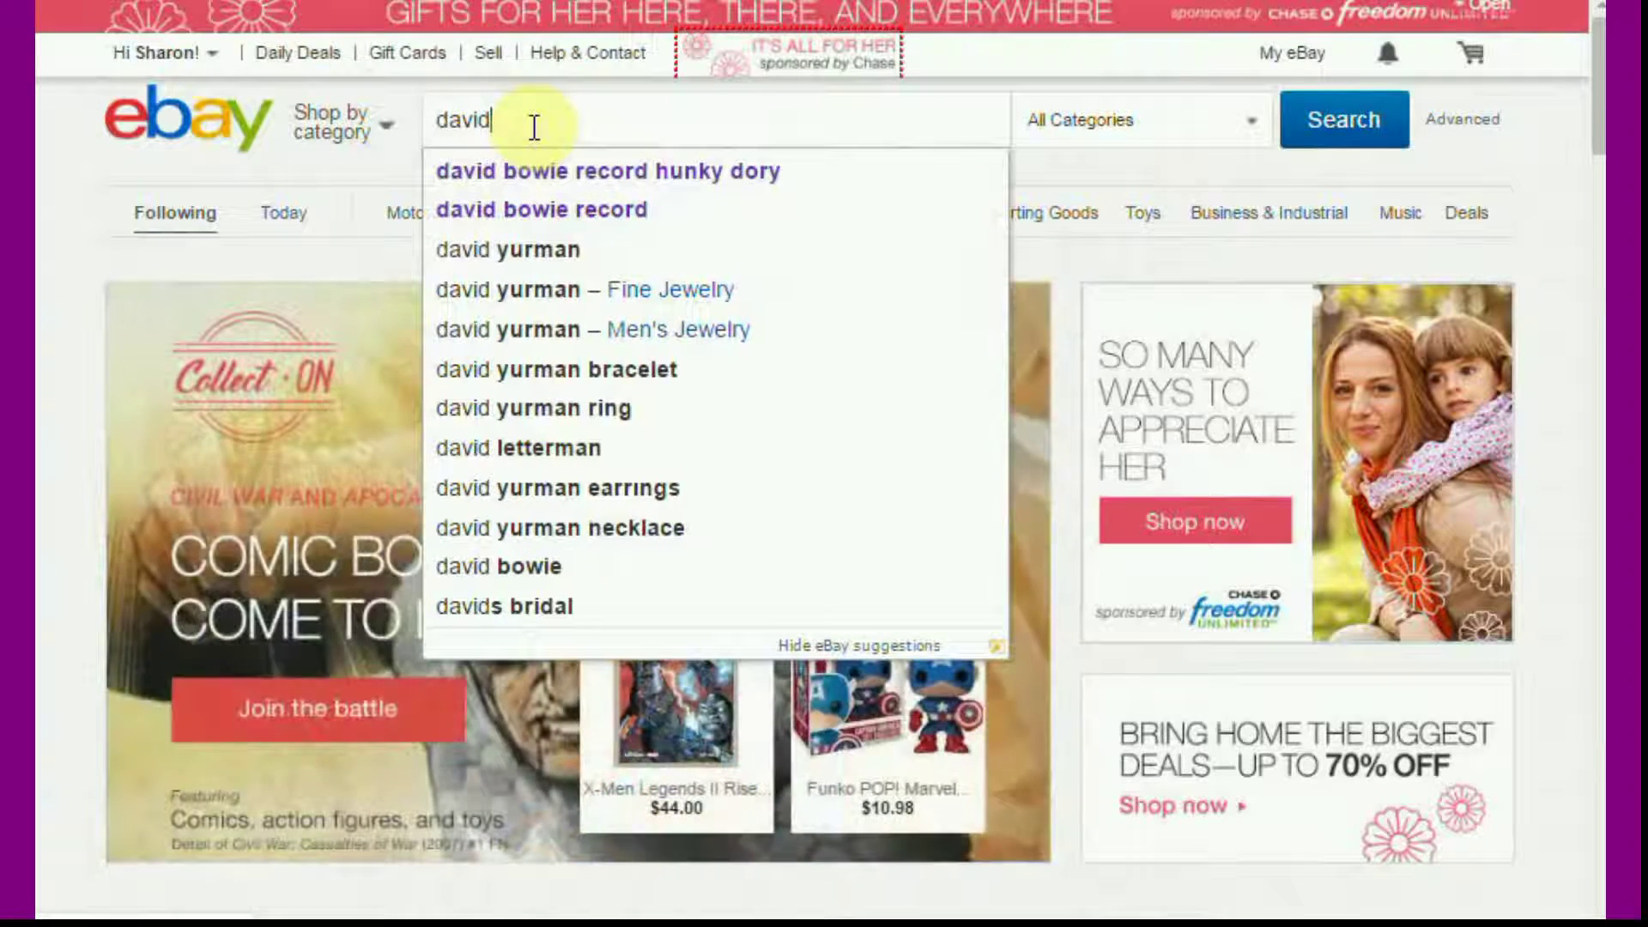
text( bowie)
key(Return)
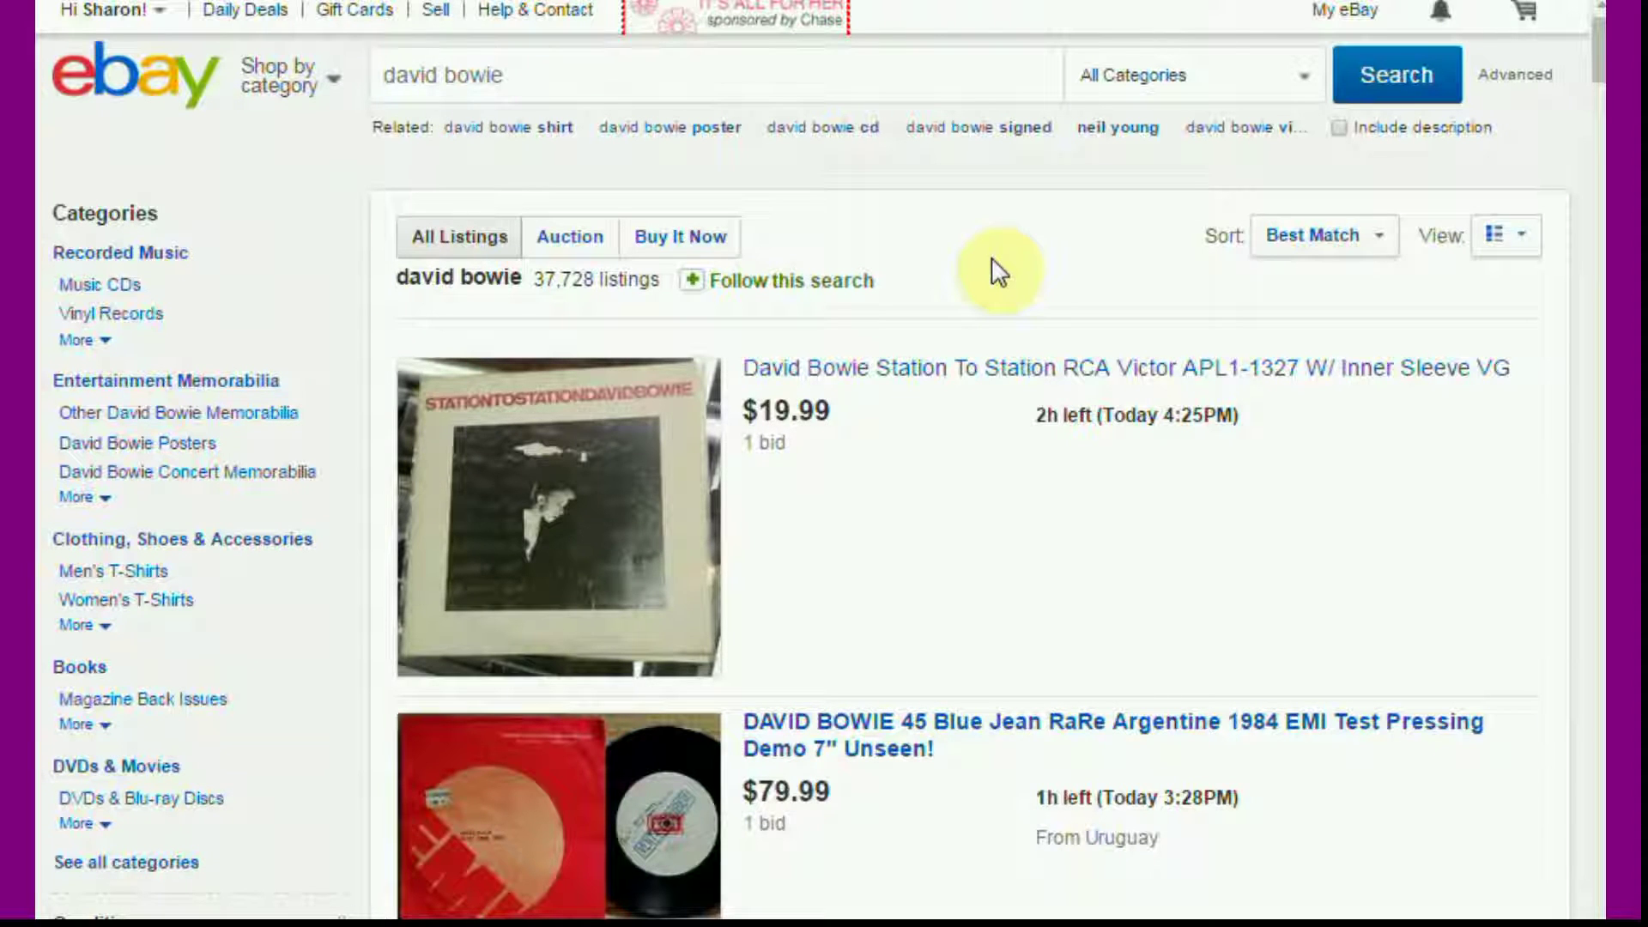
click(951, 371)
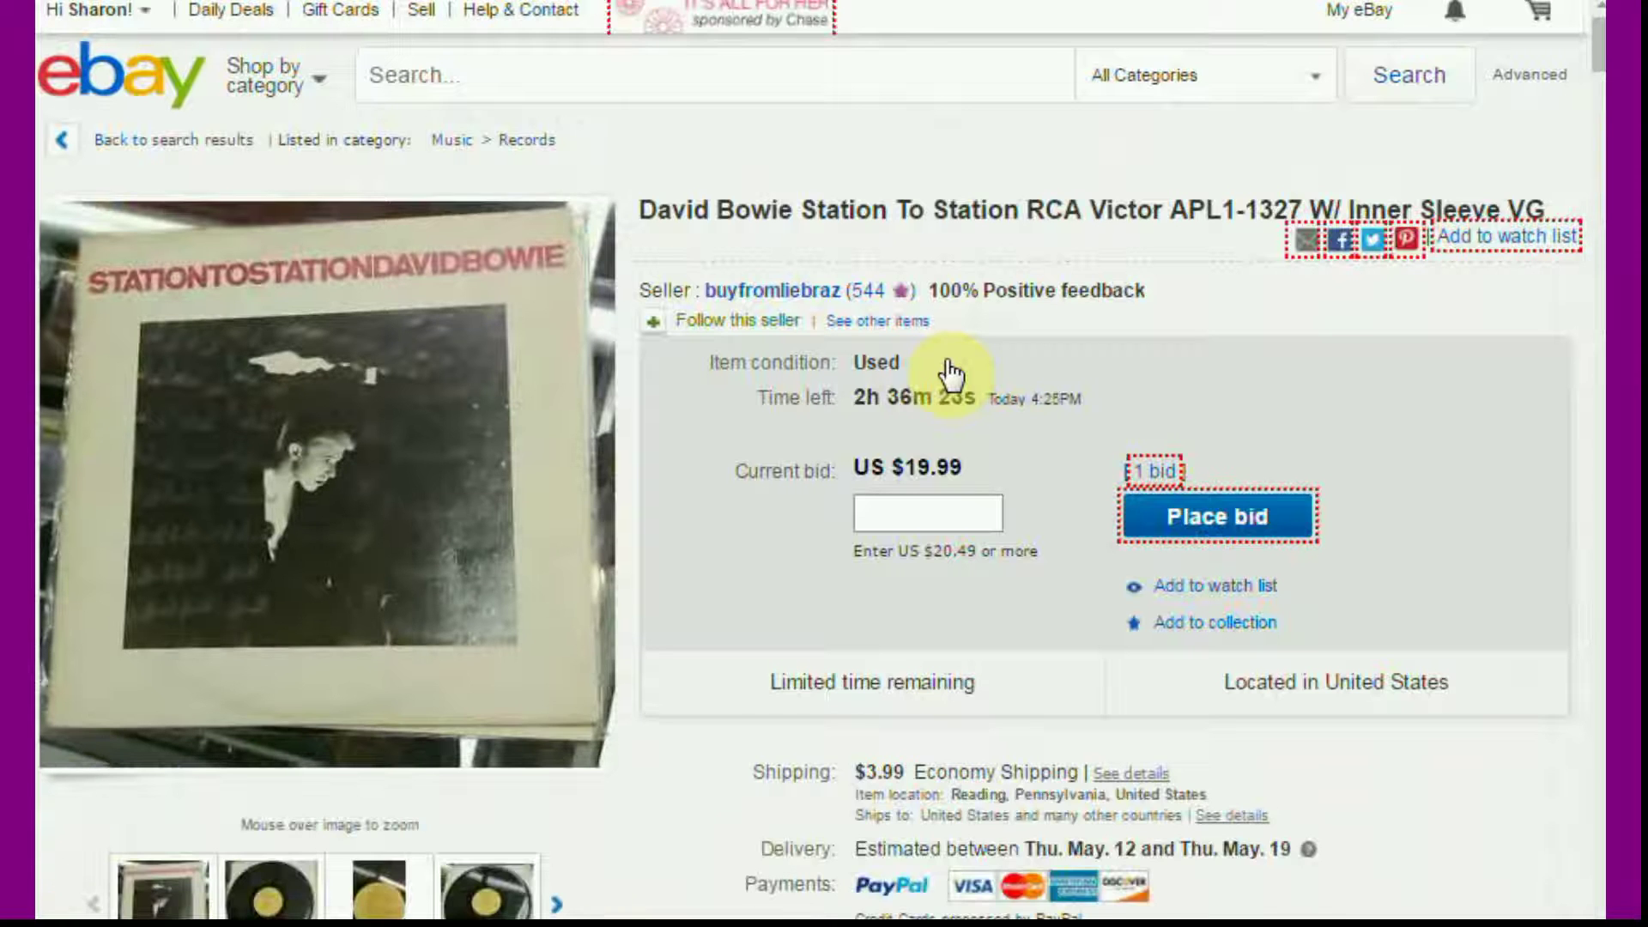
Start selling an item from the Station To Station record's page and review the pre-filled title, condition and item specifics
scroll(945, 359, down, 2)
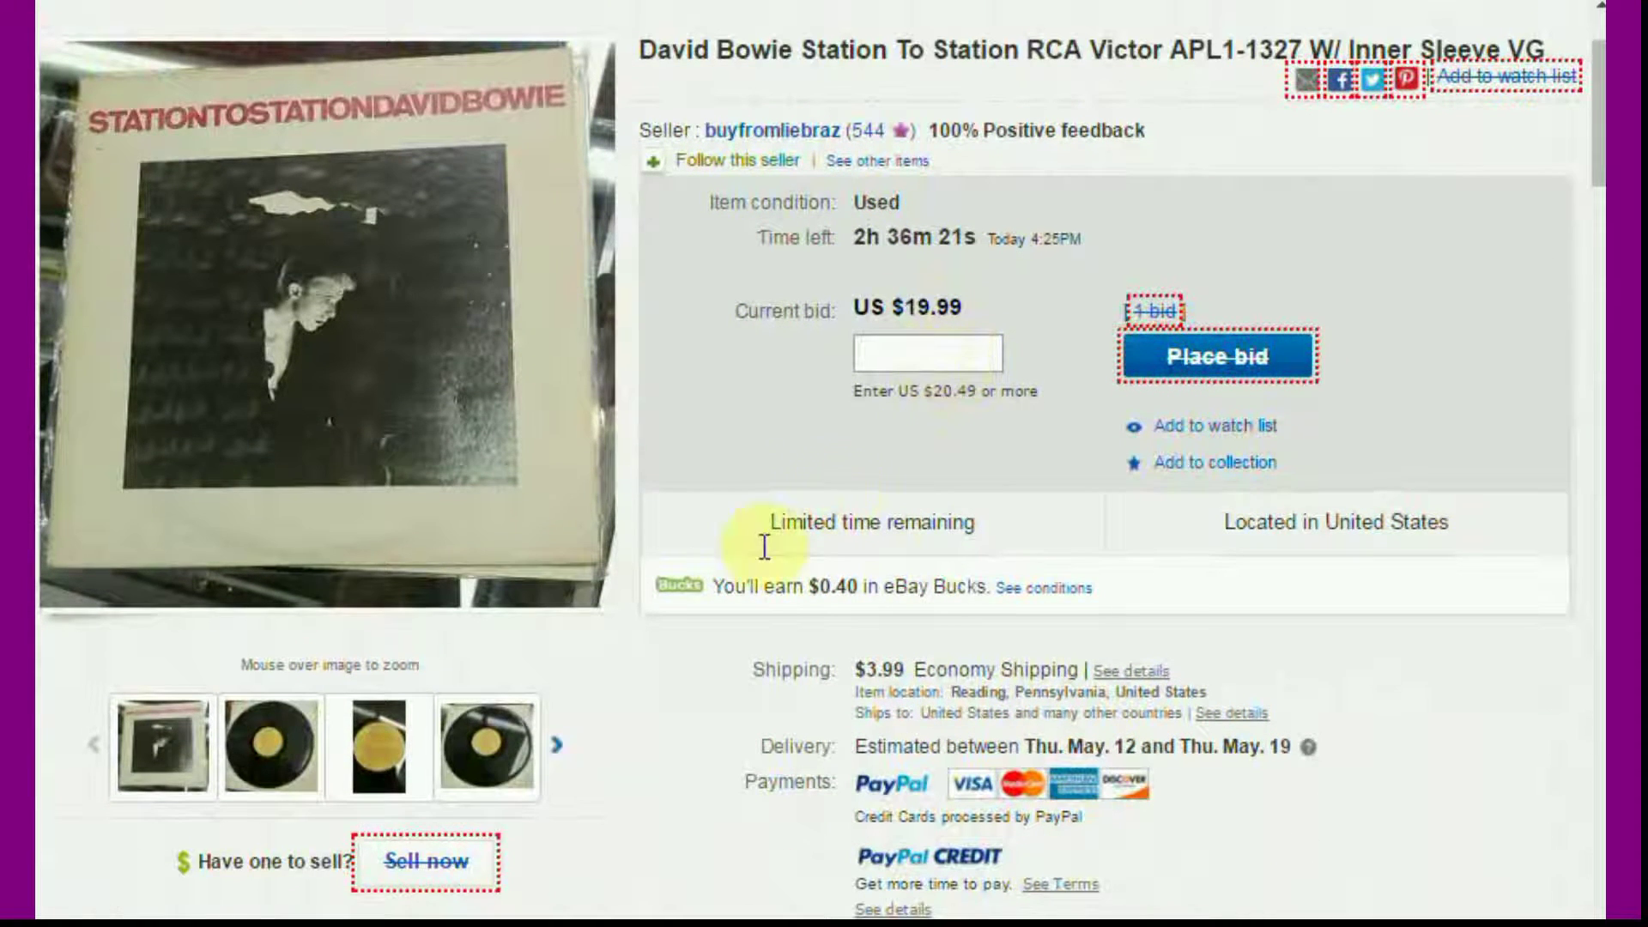
scroll(423, 691, down, 2)
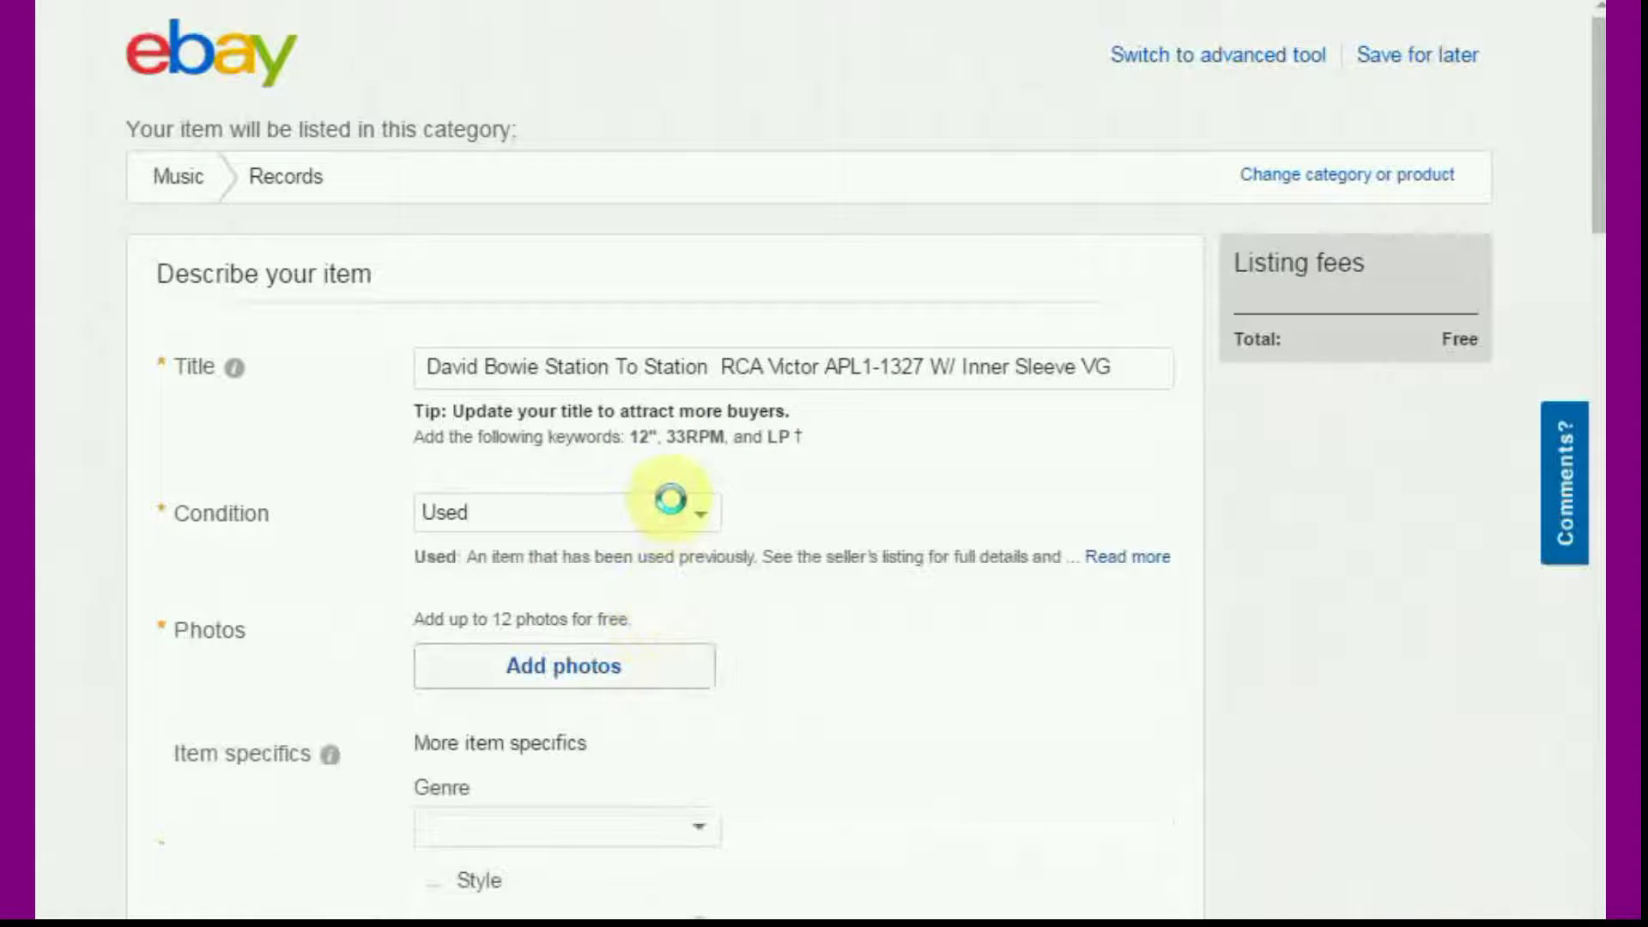
scroll(673, 496, down, 6)
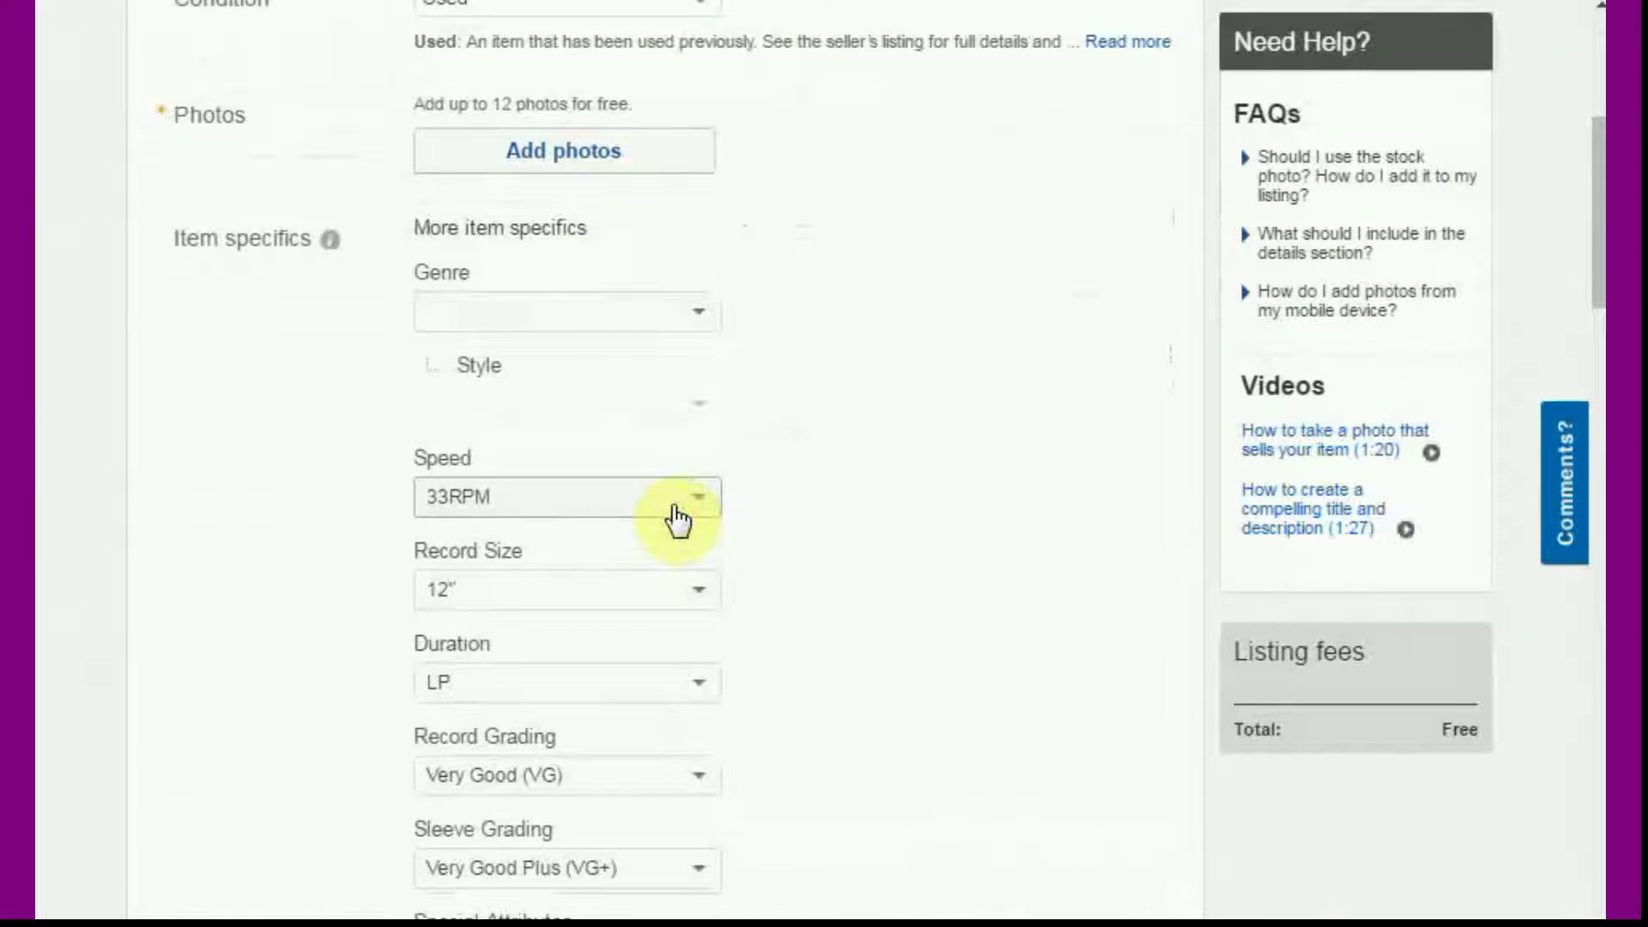
scroll(678, 520, up, 6)
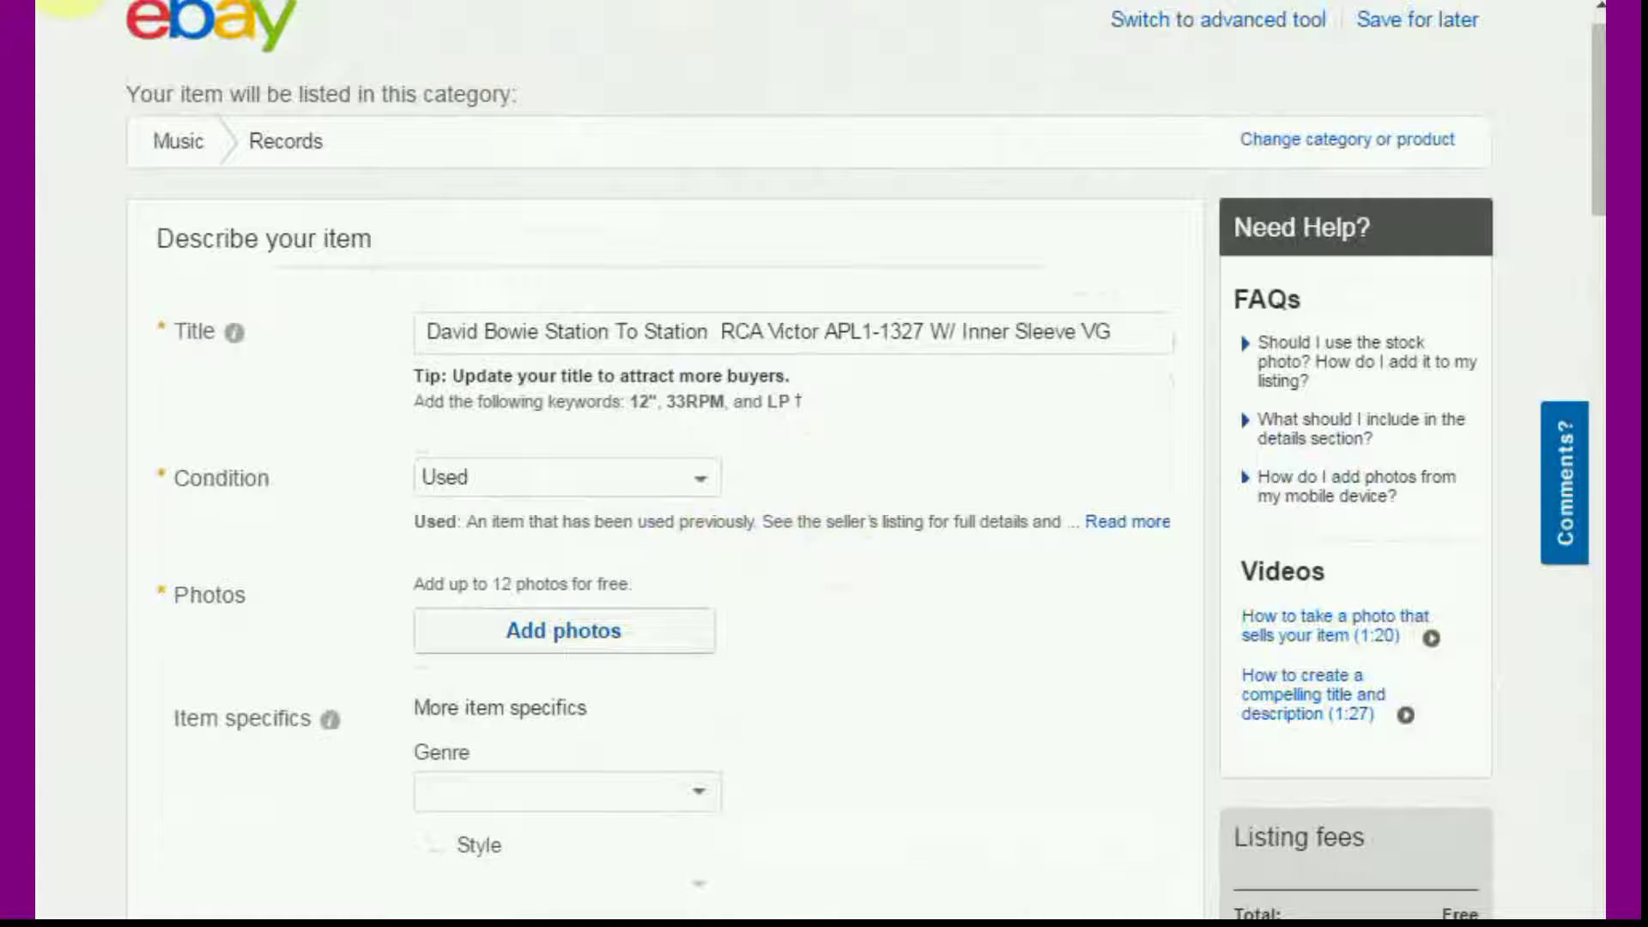
Leave the unsaved listing form and return to the Station To Station record's page
click(71, 3)
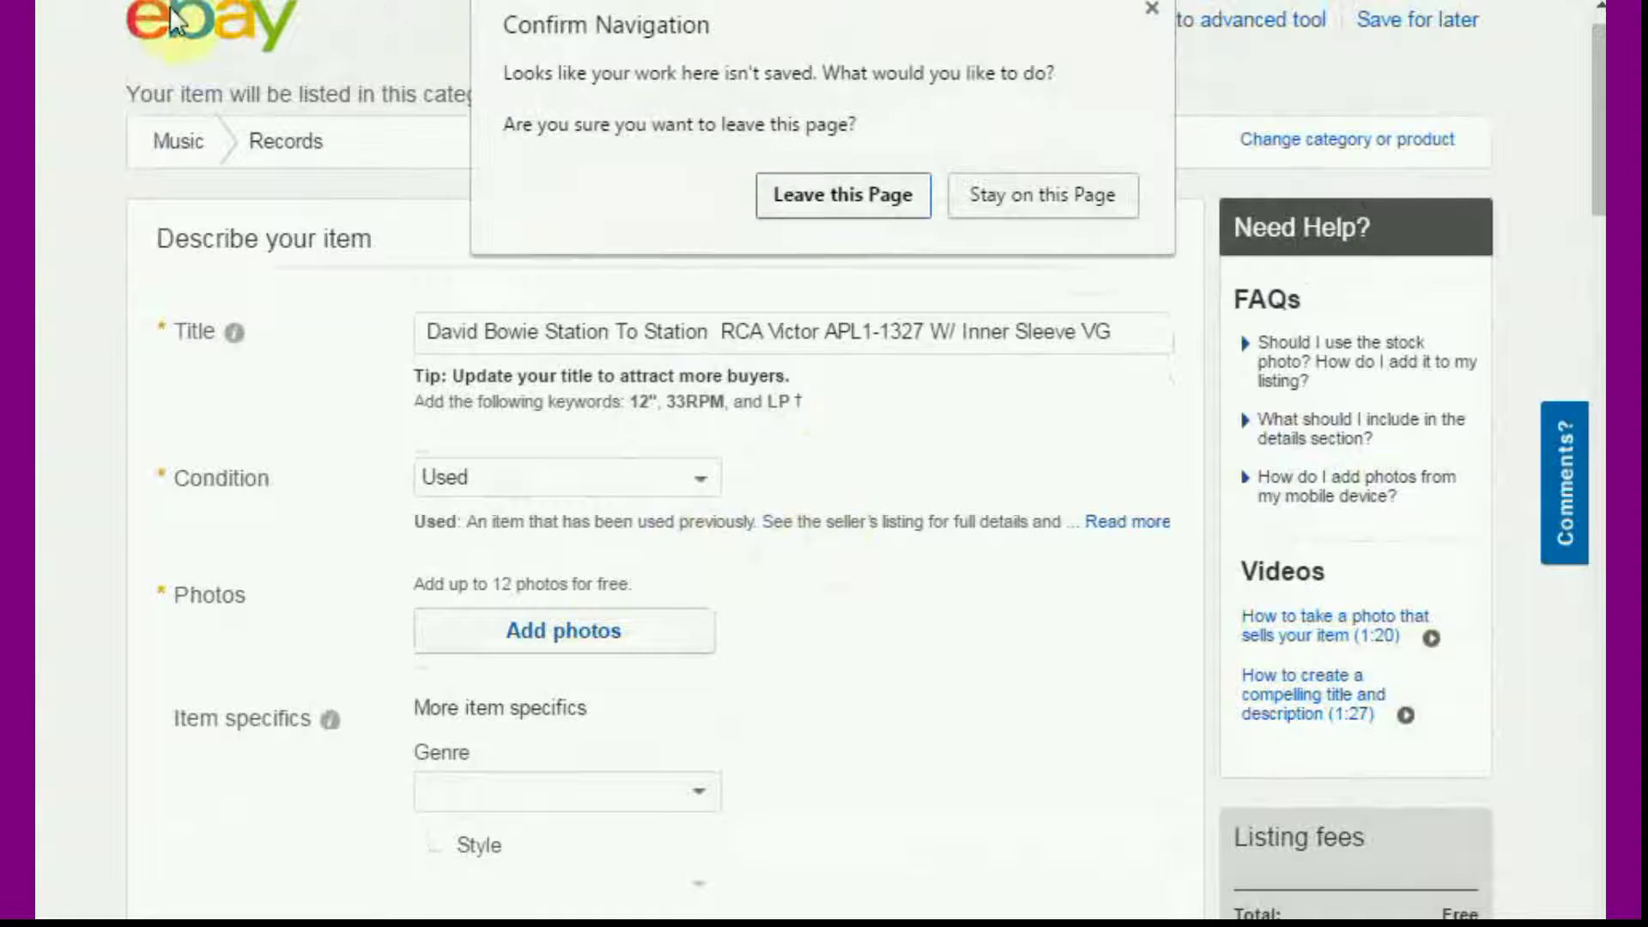
click(884, 189)
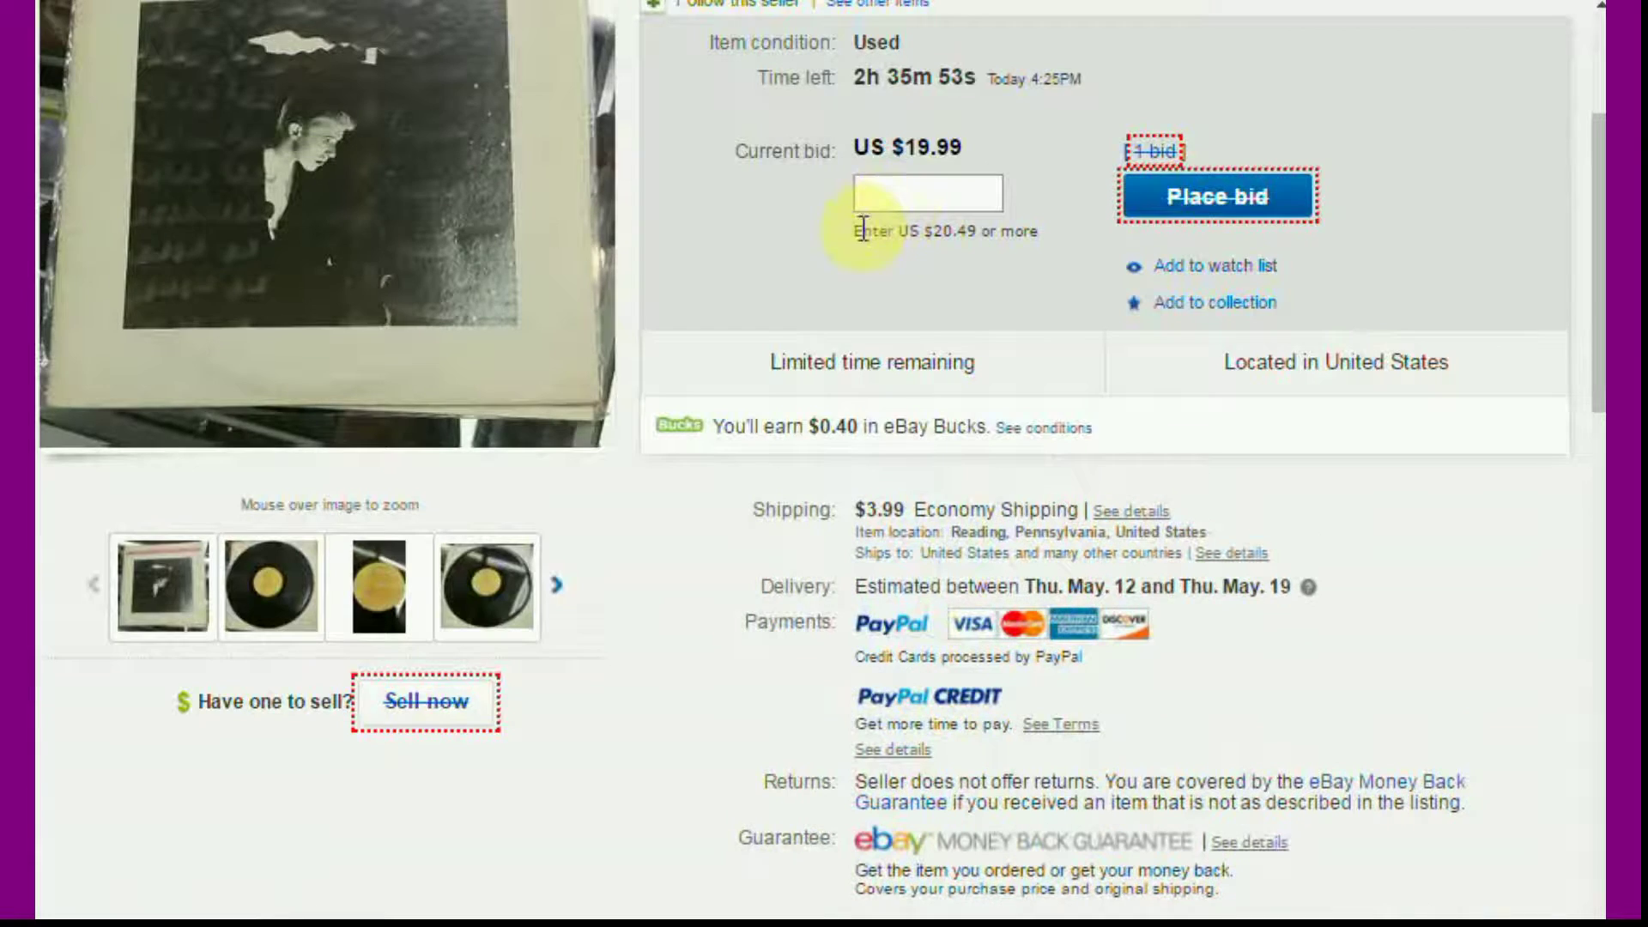
scroll(859, 226, up, 3)
scroll(652, 584, down, 4)
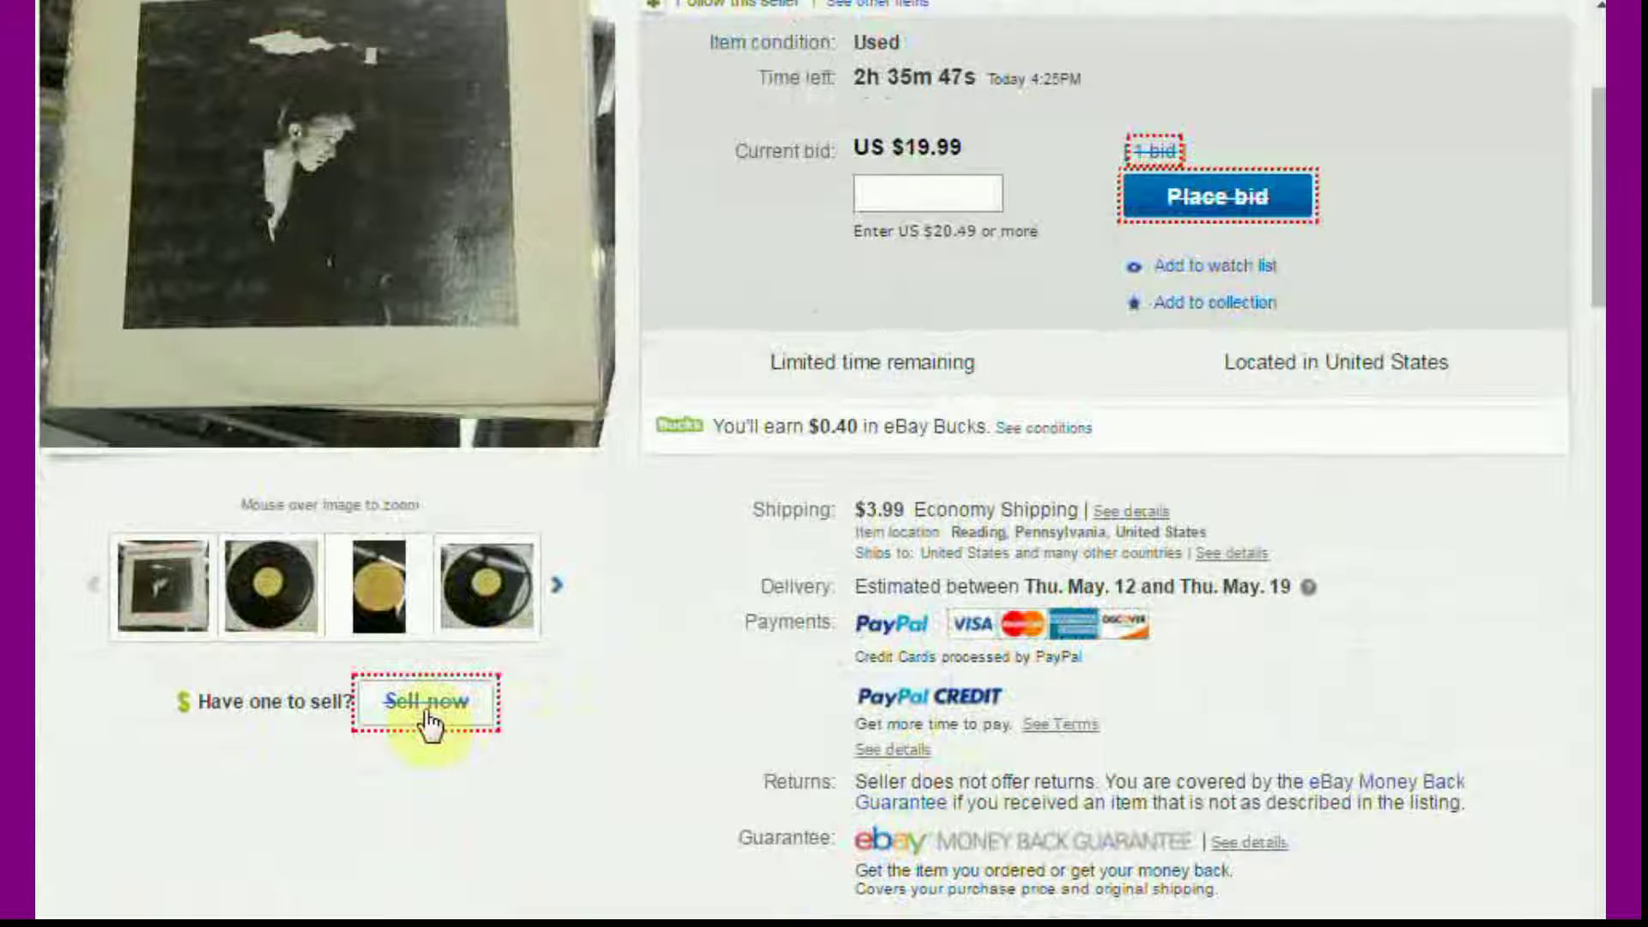
Search for "david bowie hunky dory"
scroll(619, 567, up, 2)
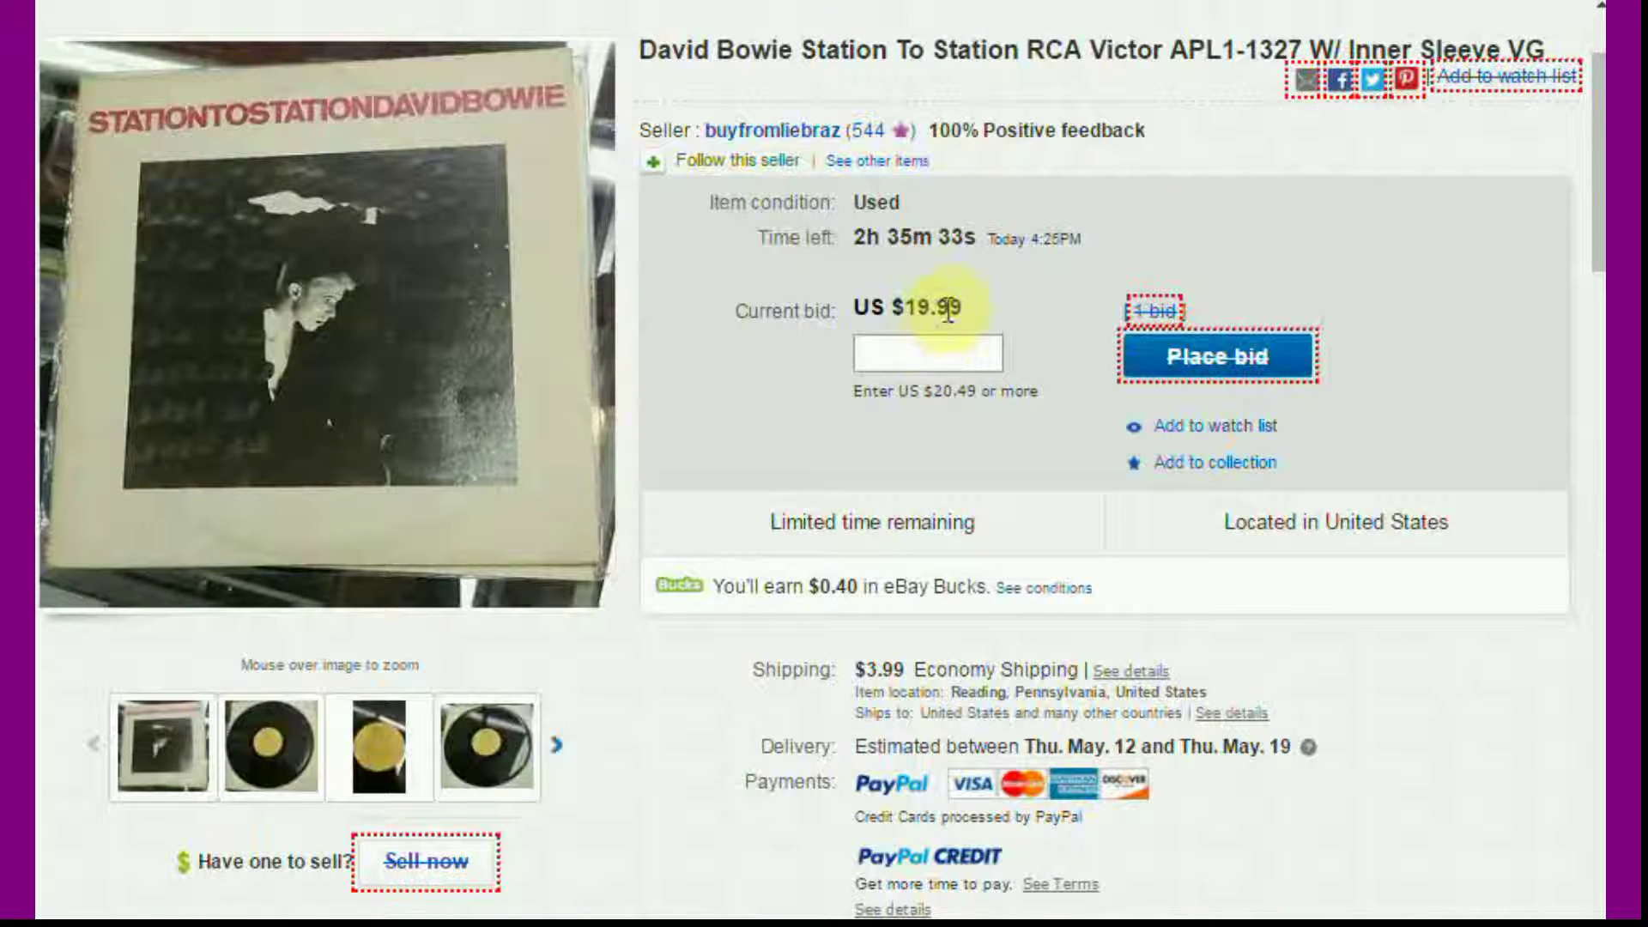
scroll(999, 296, up, 2)
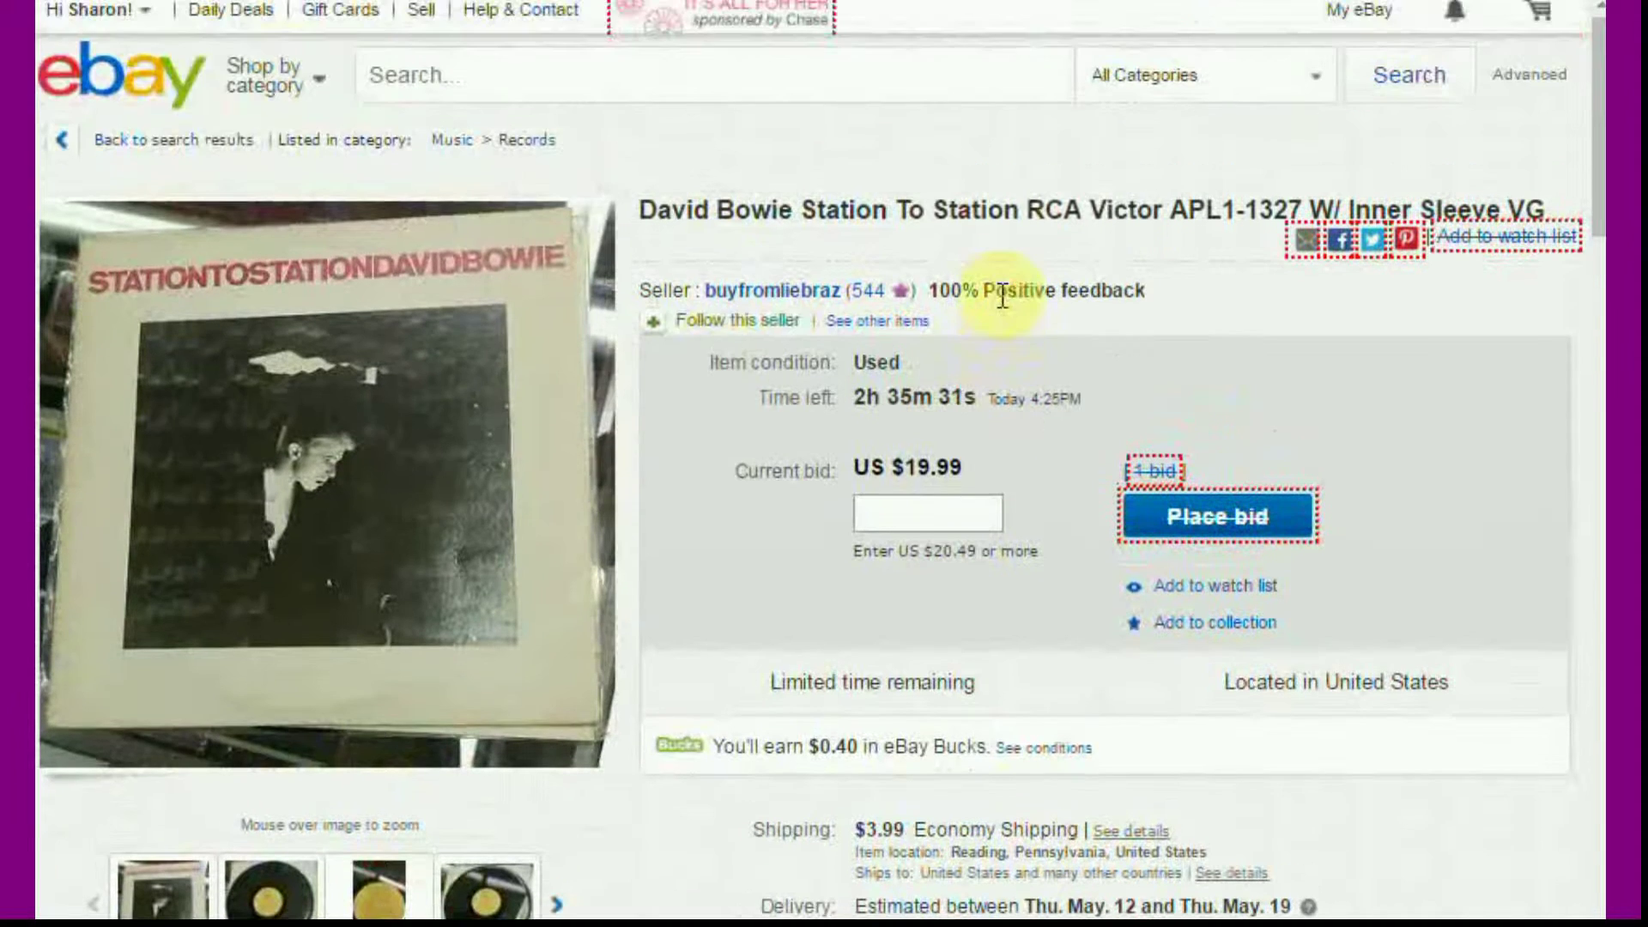
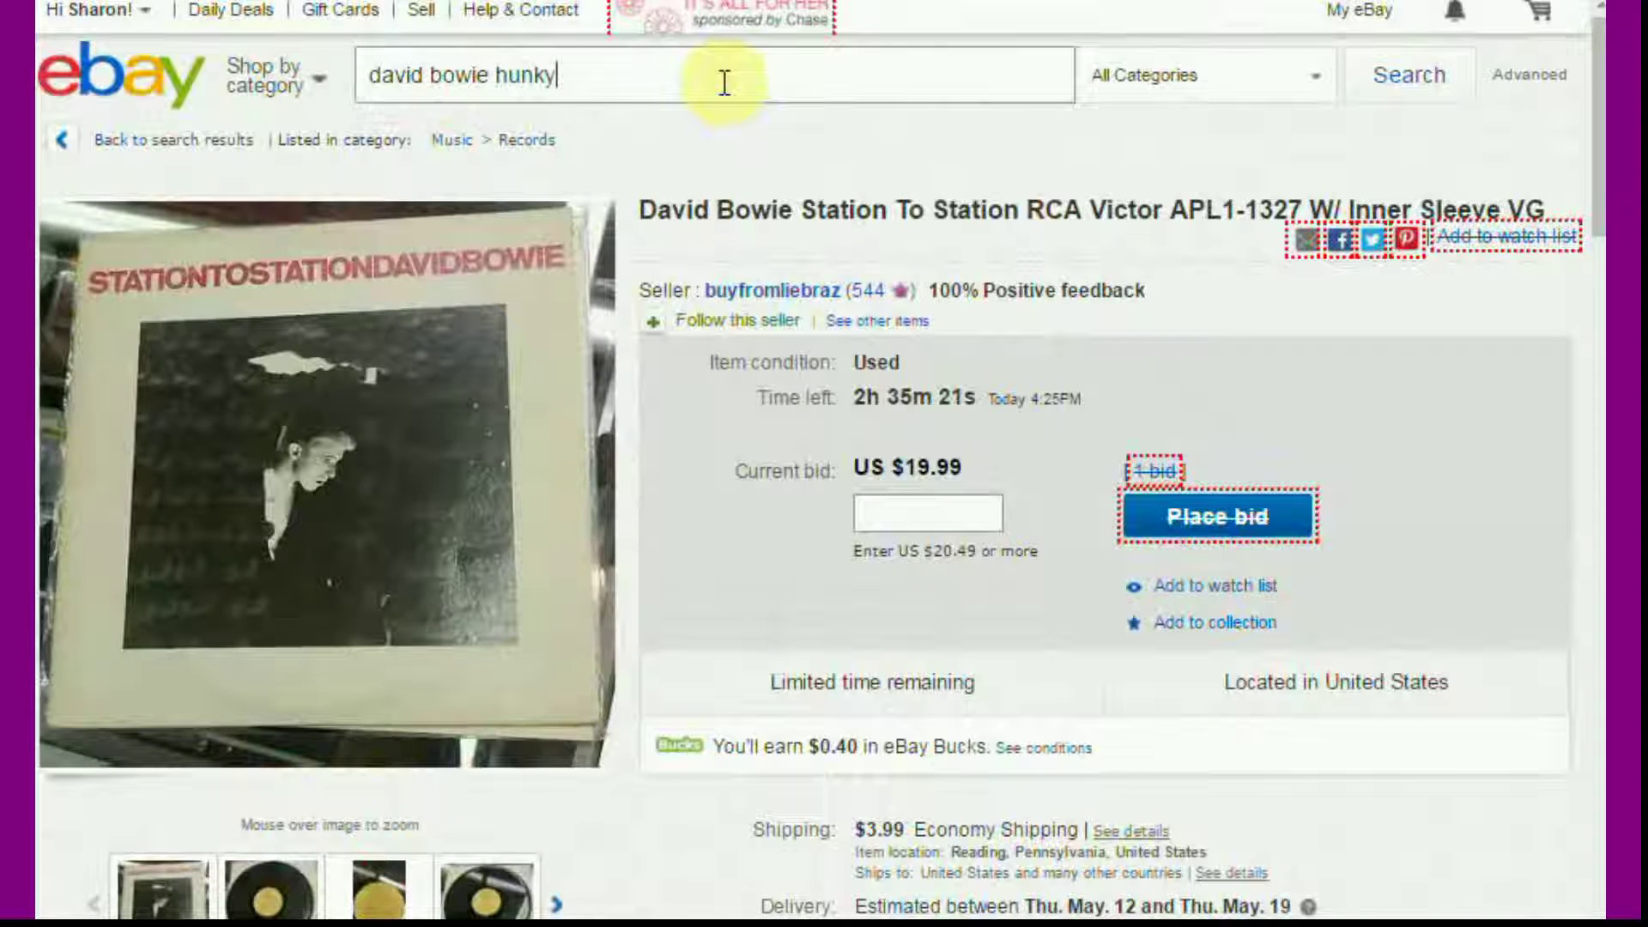
text(dory)
key(Return)
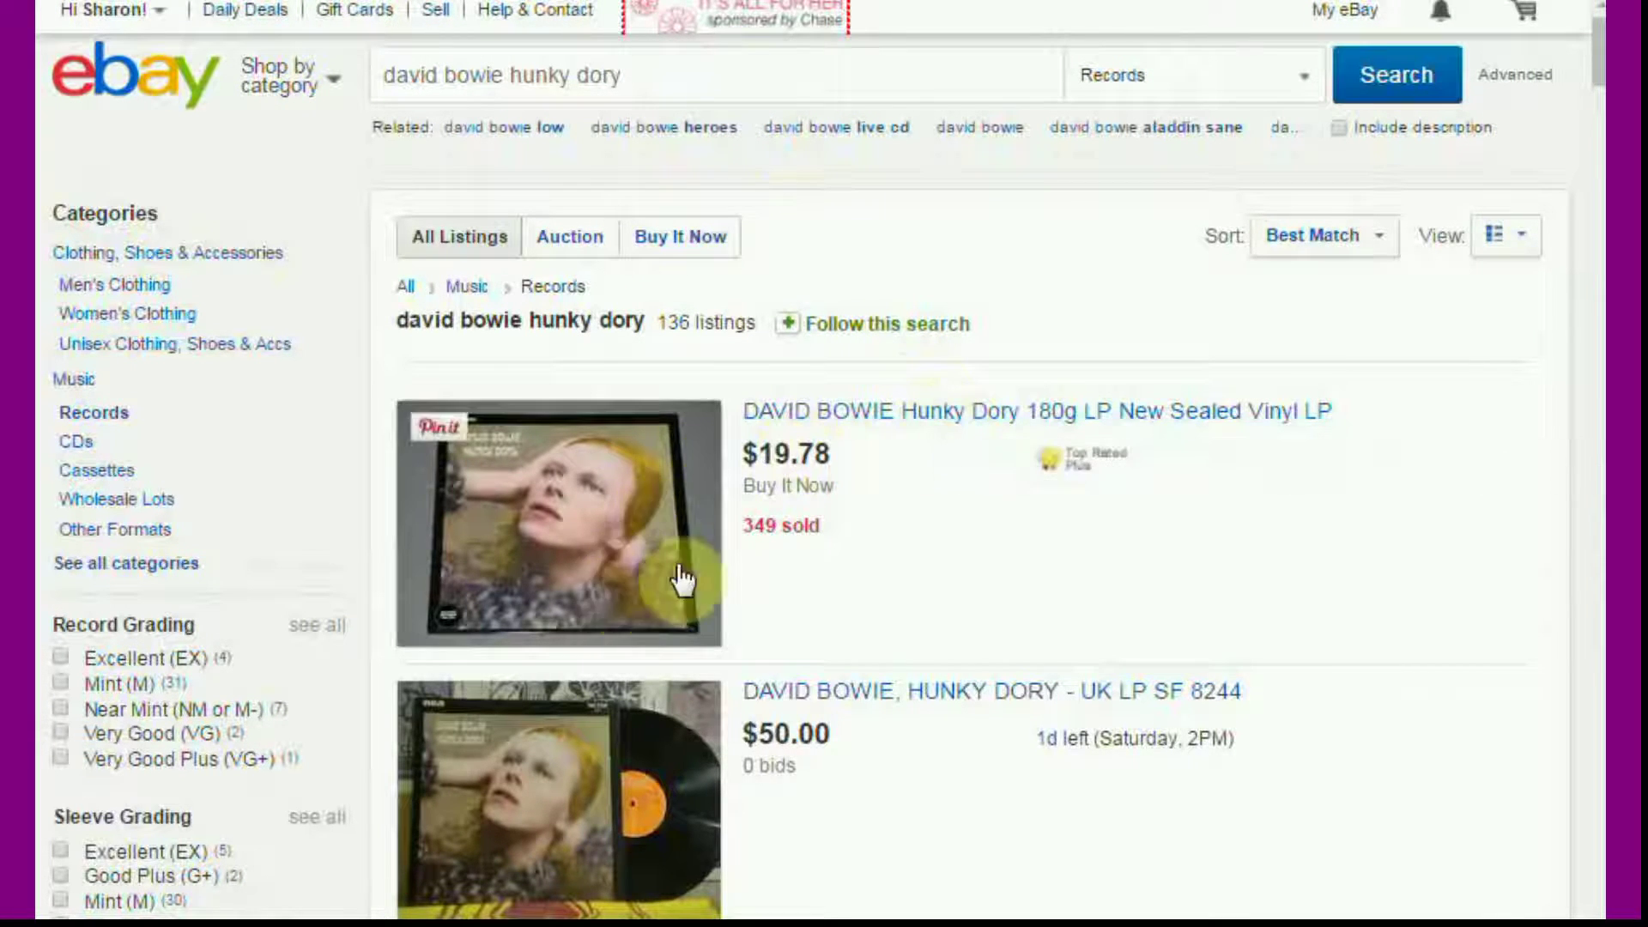
Open the "DAVID BOWIE Hunky Dory 180g LP New Sealed Vinyl LP" listing and start selling an item of your own from it
click(962, 419)
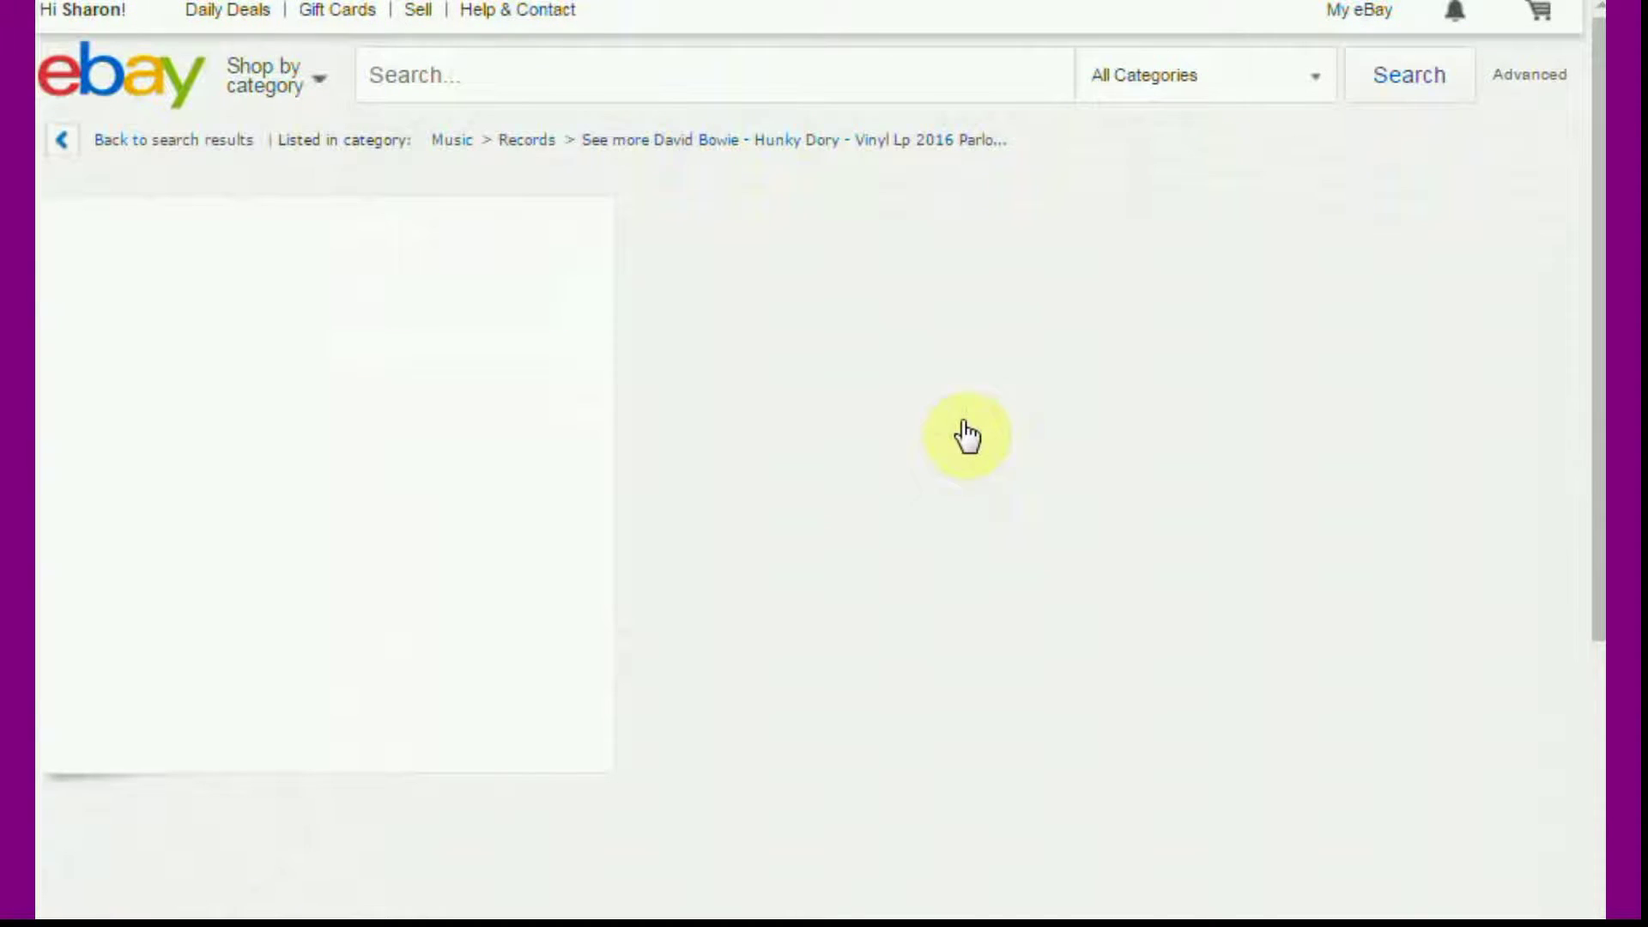
scroll(725, 497, down, 5)
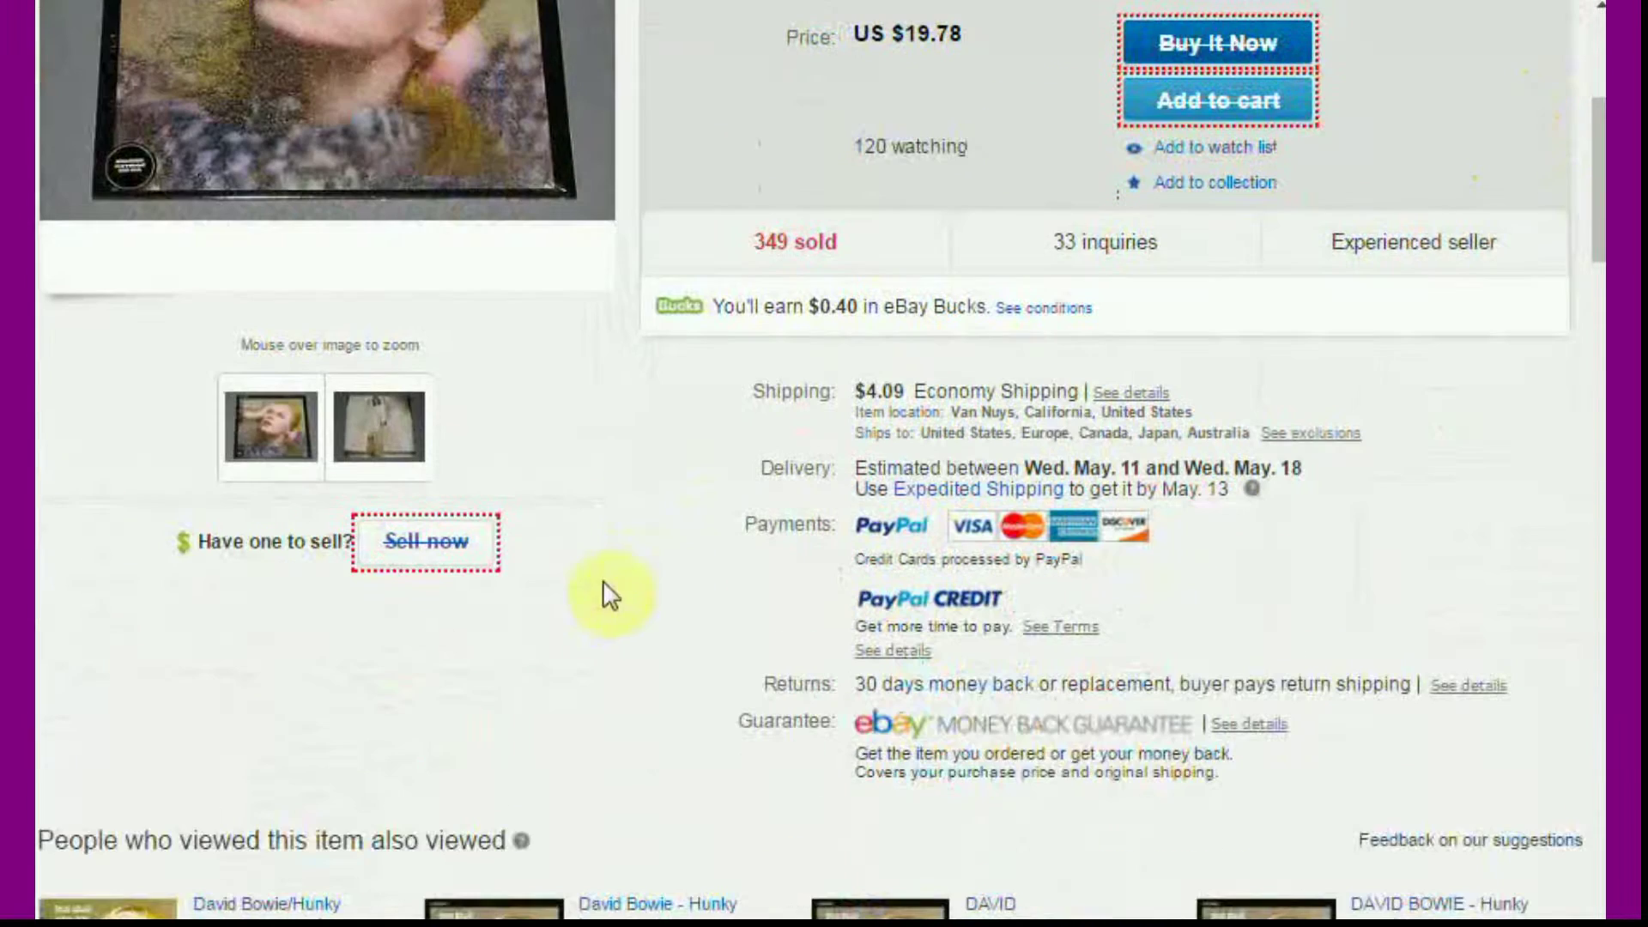
click(463, 554)
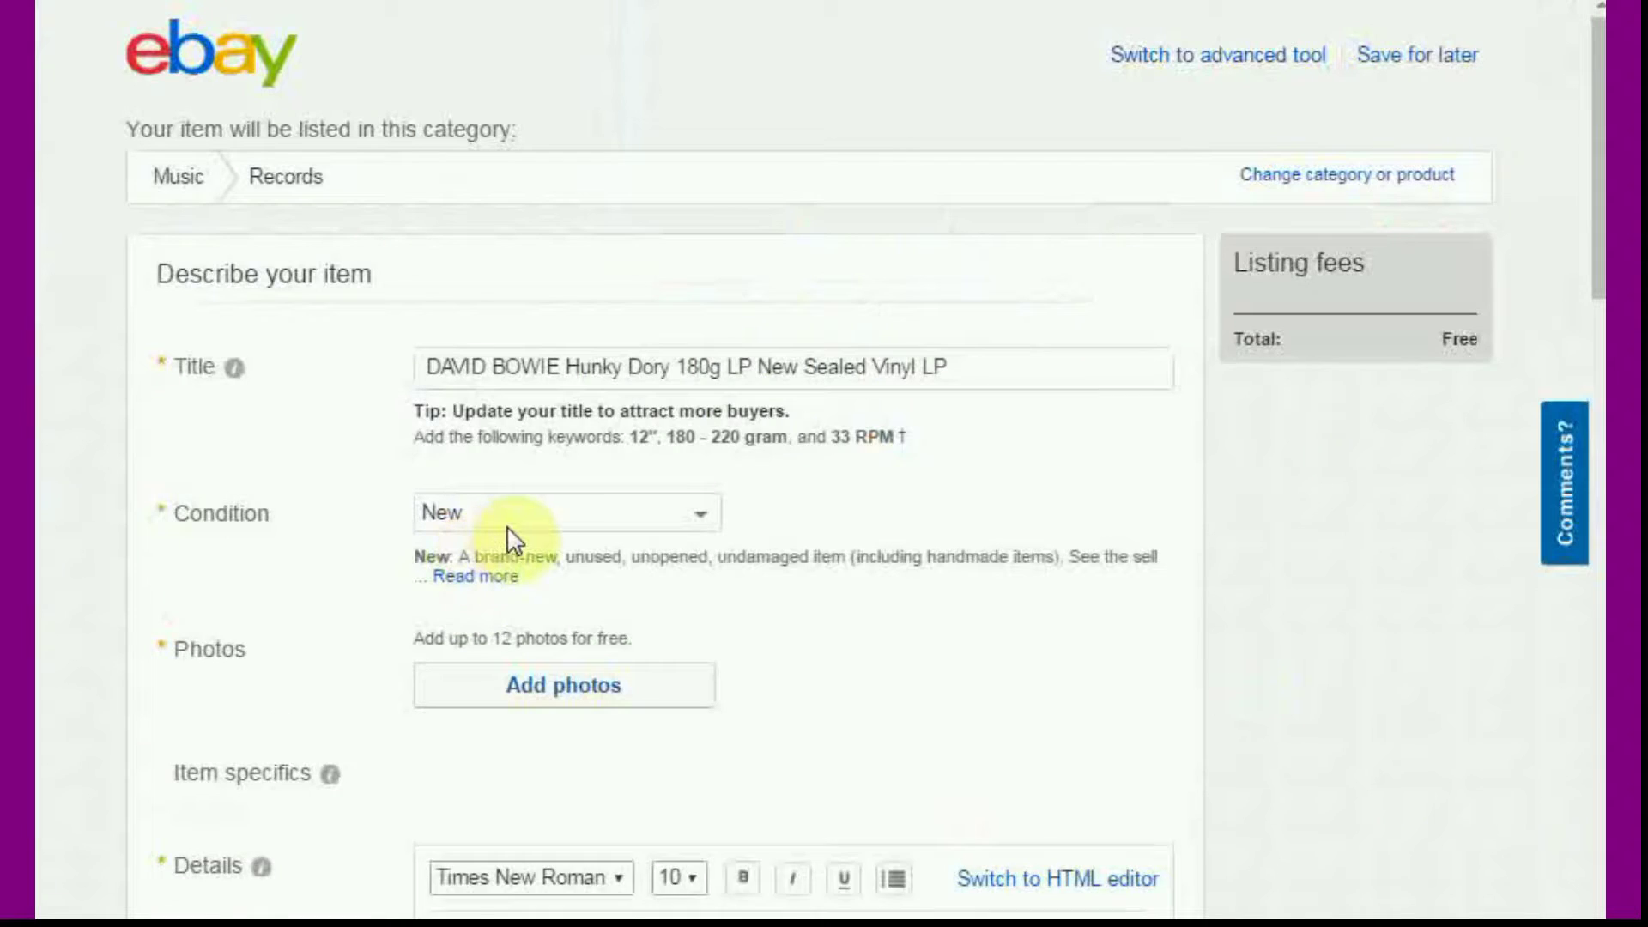
Shorten the listing title to "DAVID BOWIE Hunky Dory 180g" by removing the words after it
click(962, 368)
drag(949, 361, 747, 354)
key(BackSpace)
key(BackSpace)
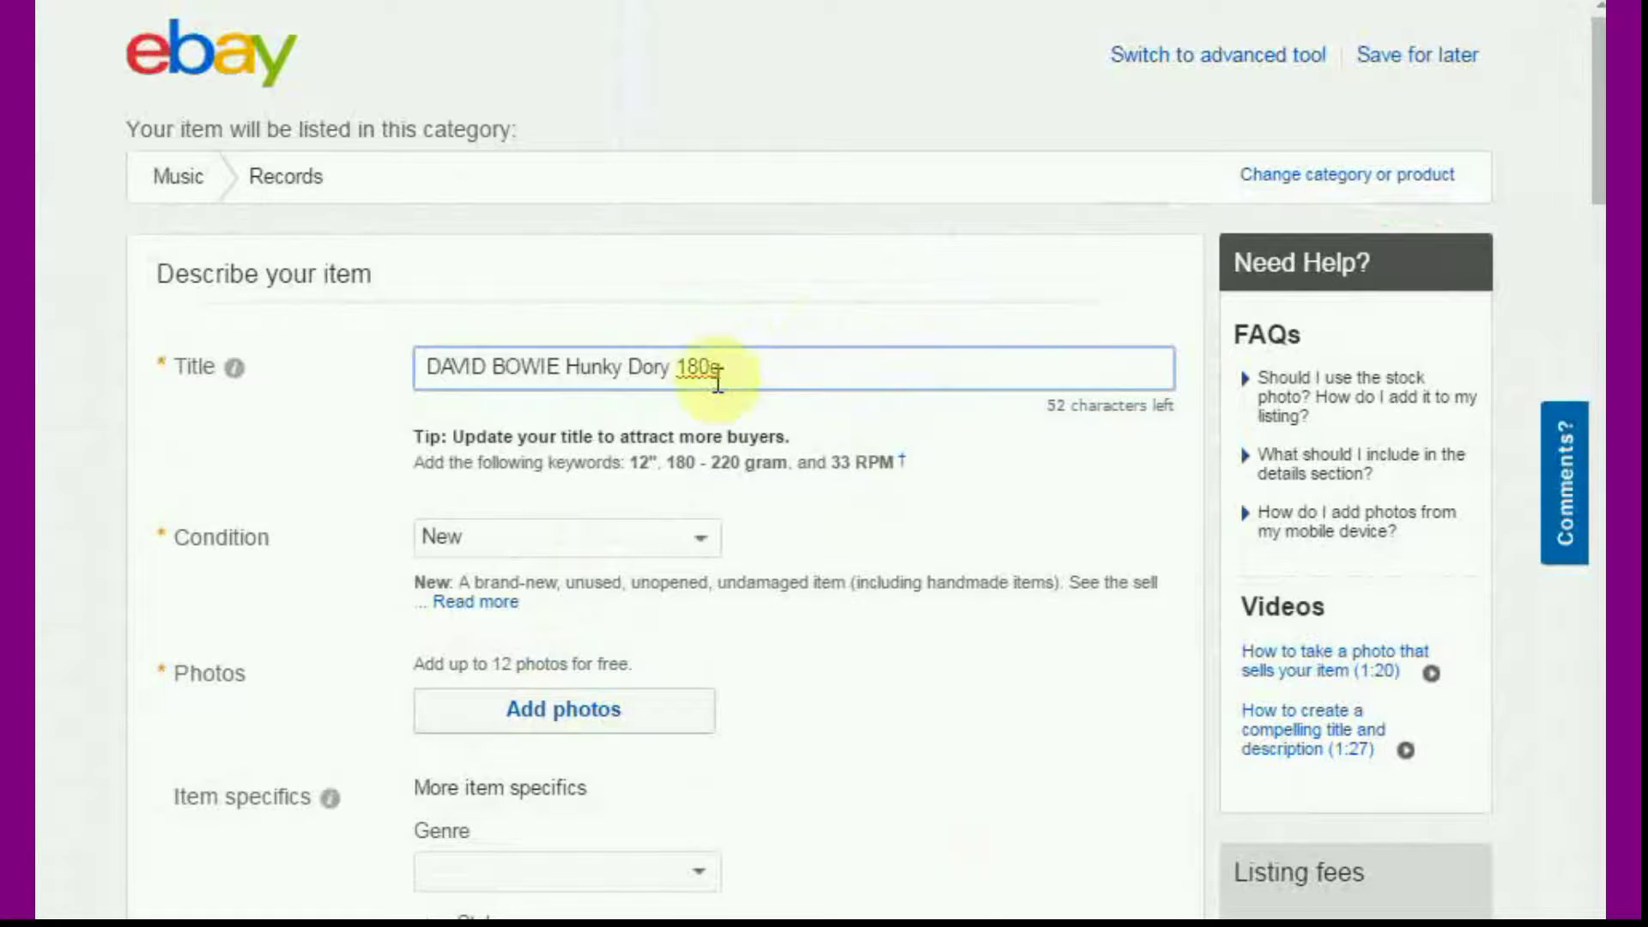
Set the record's condition to Used
scroll(661, 395, down, 1)
scroll(667, 412, down, 1)
click(693, 367)
click(671, 433)
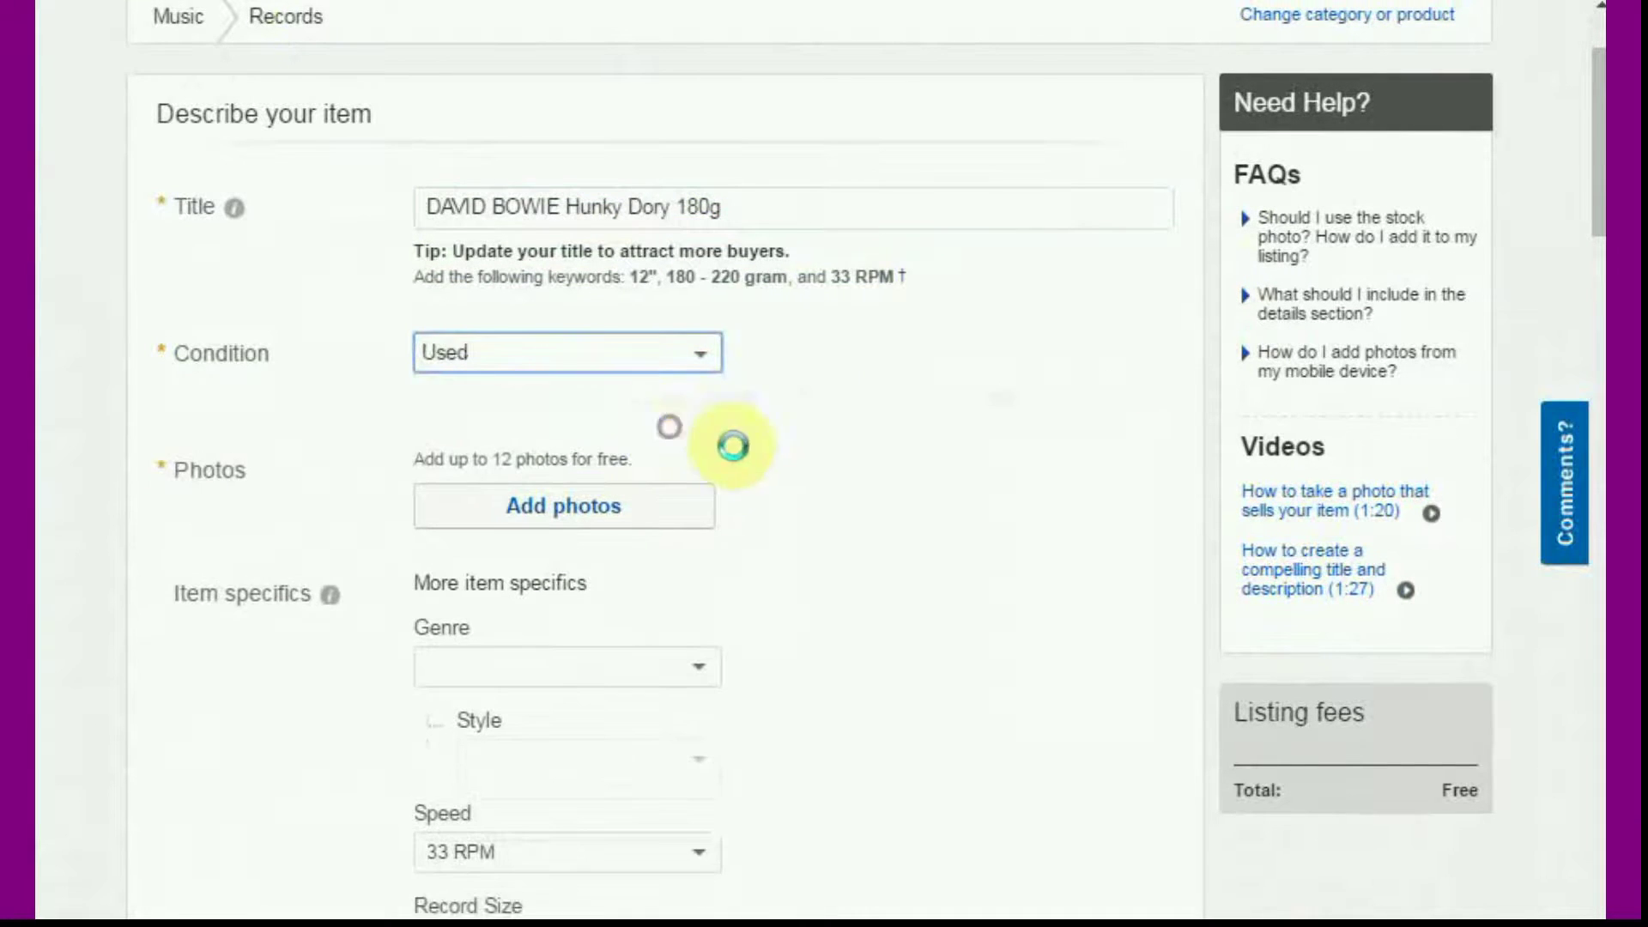
Review the item specifics, pricing, shipping and return settings of the listing, and save it for later as a draft
scroll(624, 320, down, 3)
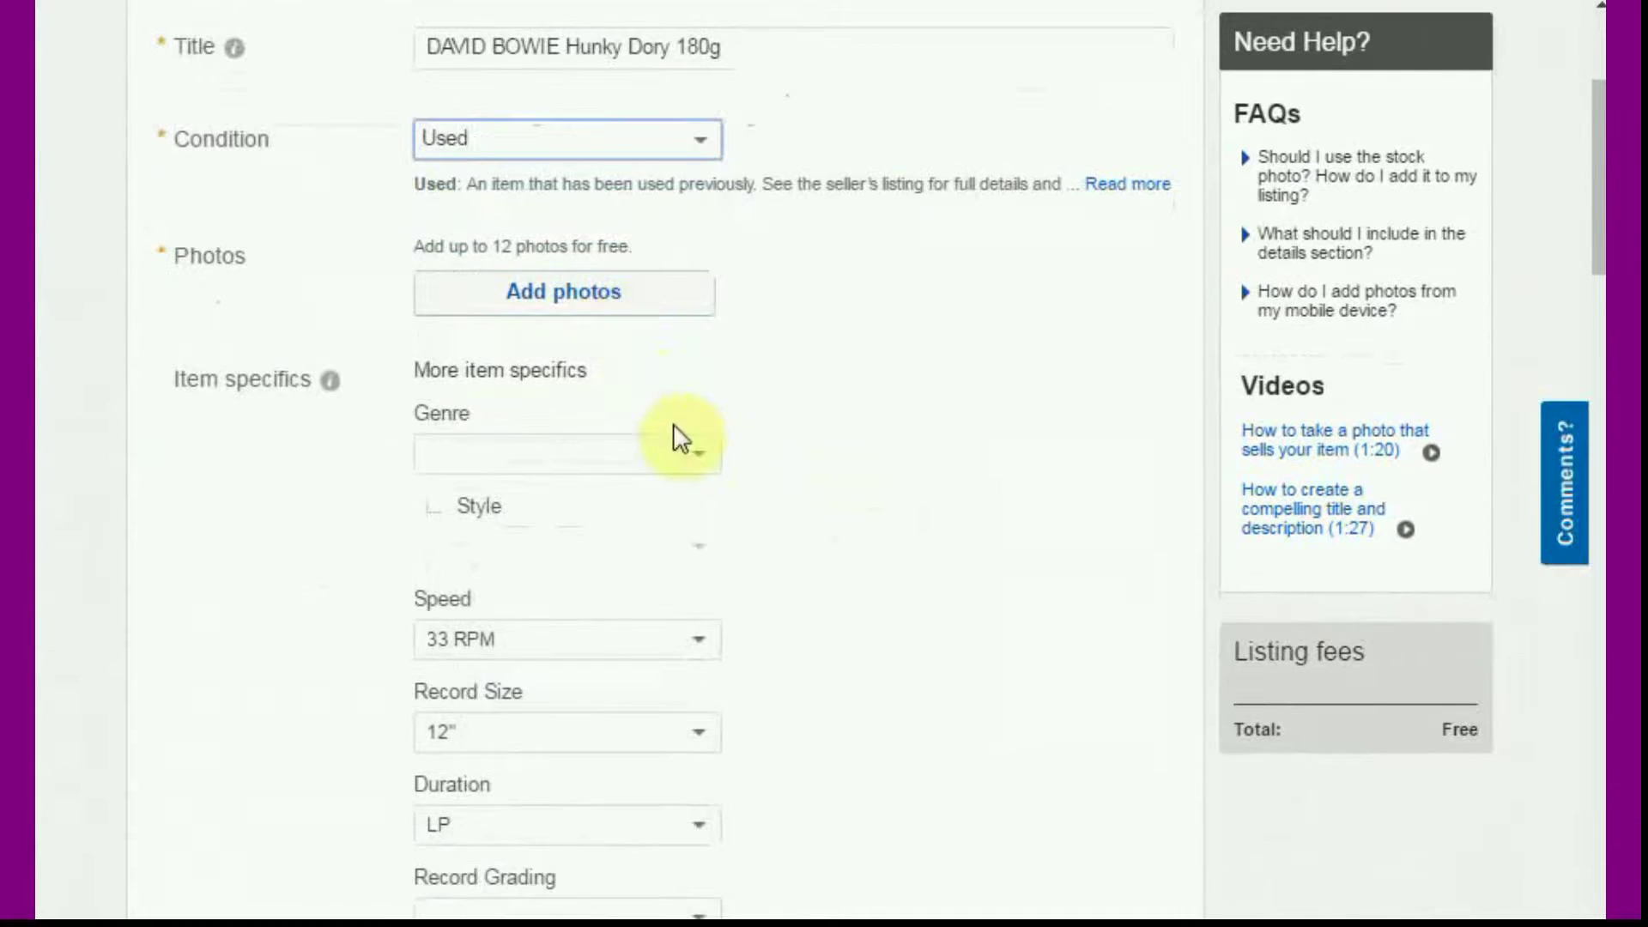
scroll(687, 449, down, 5)
scroll(692, 640, down, 12)
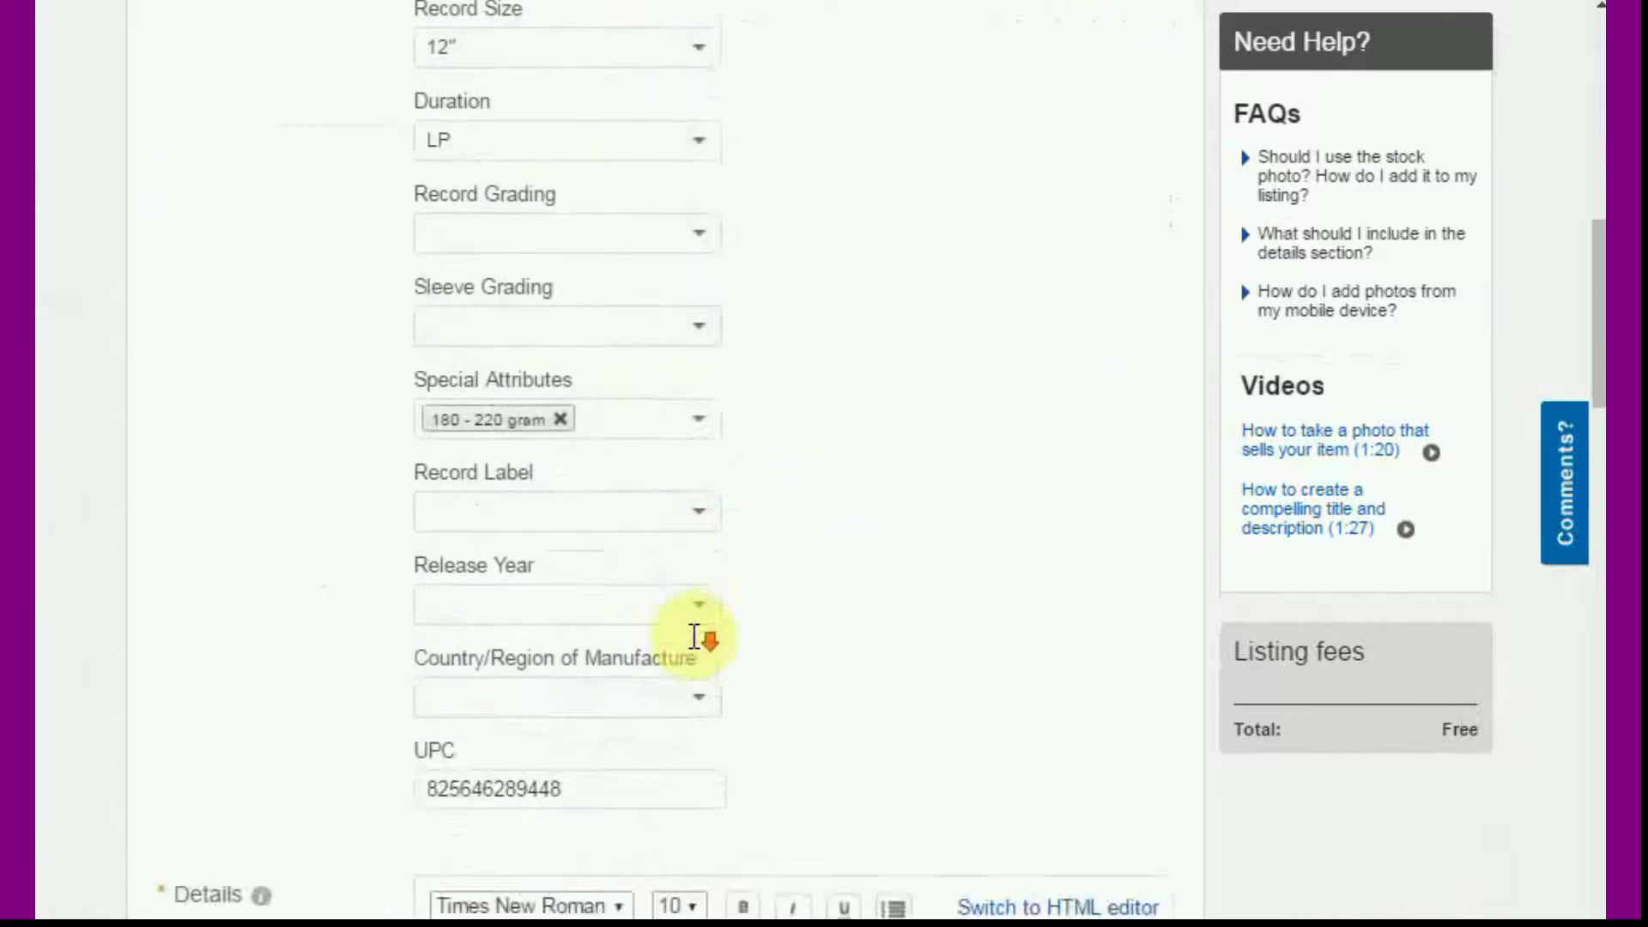
scroll(698, 635, up, 5)
scroll(699, 648, down, 13)
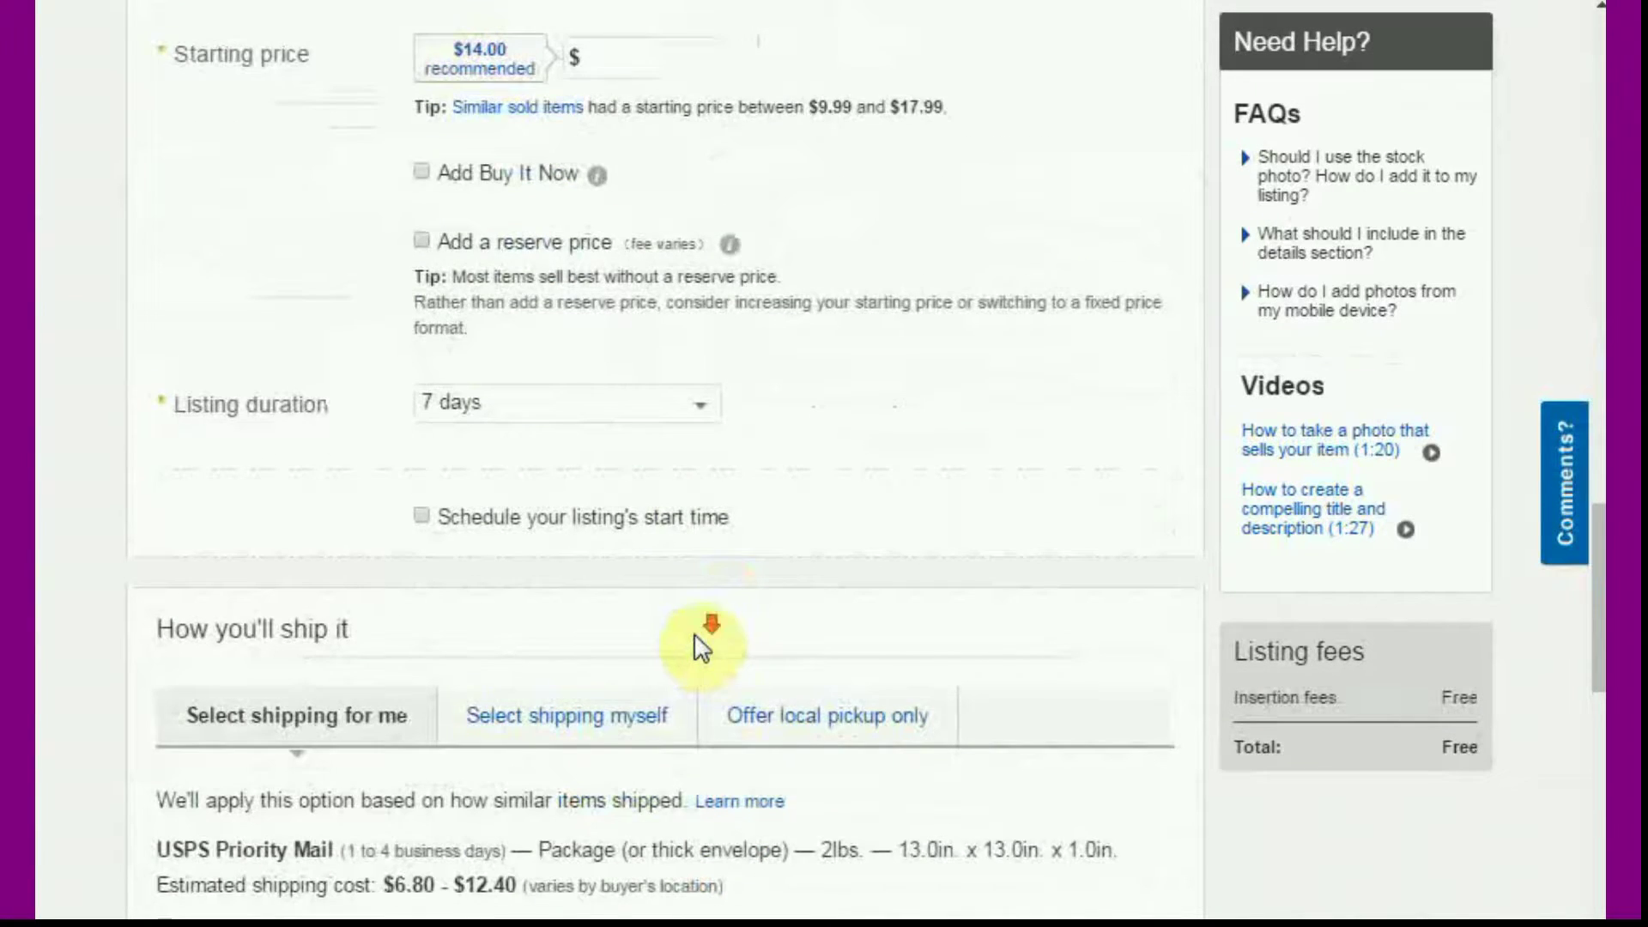
scroll(699, 648, down, 15)
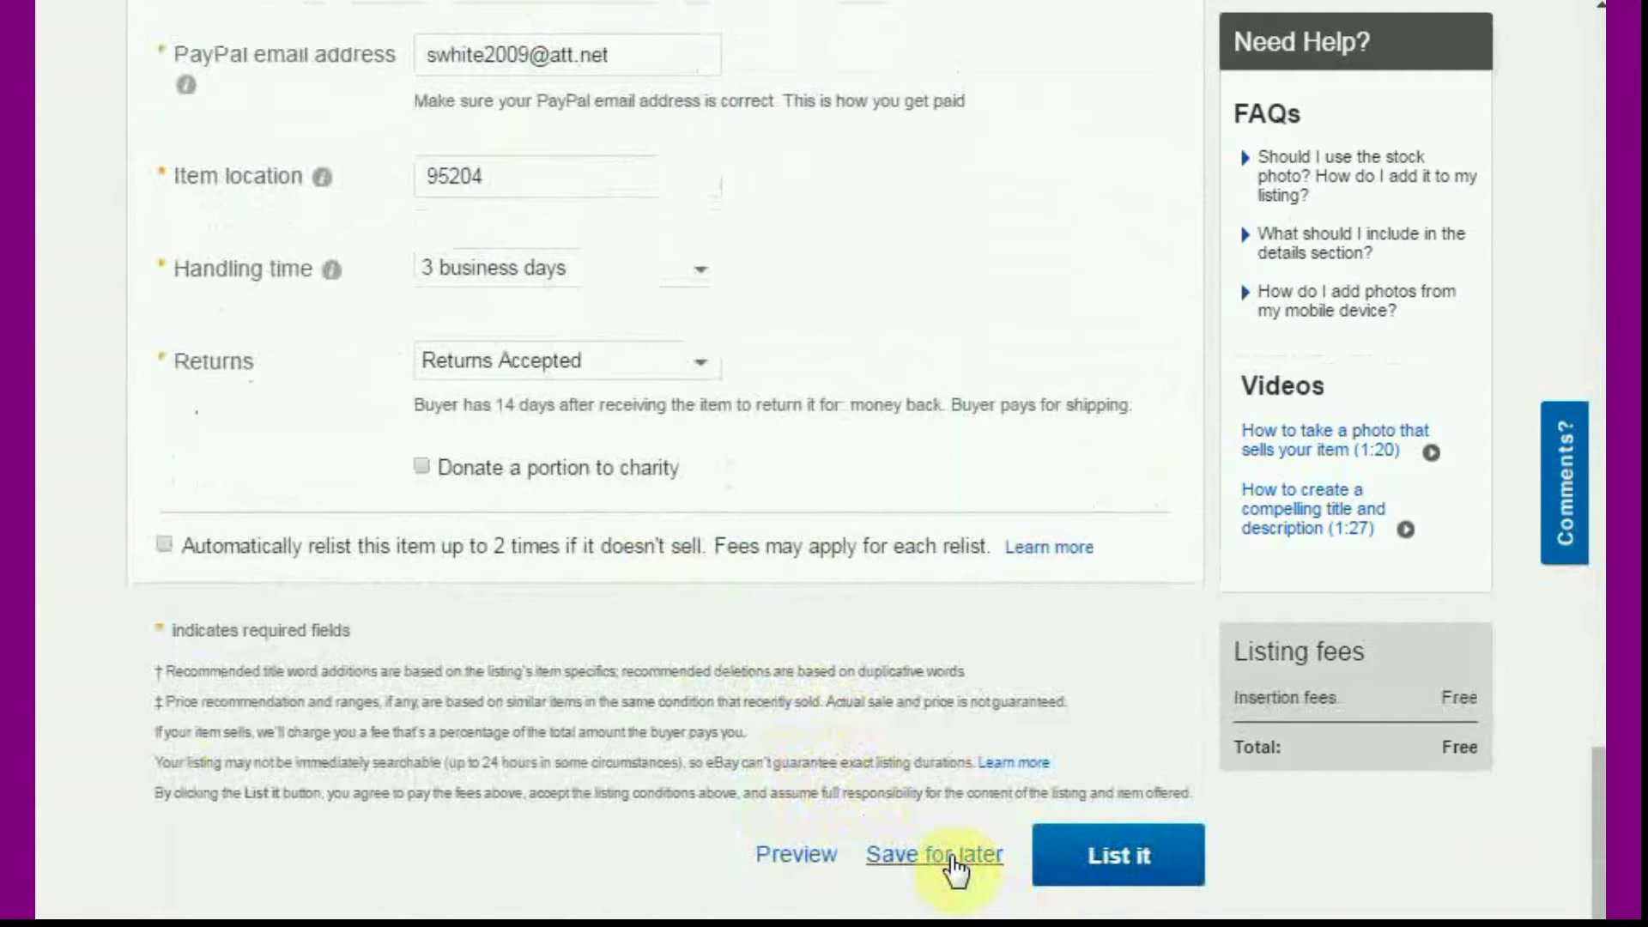
click(955, 867)
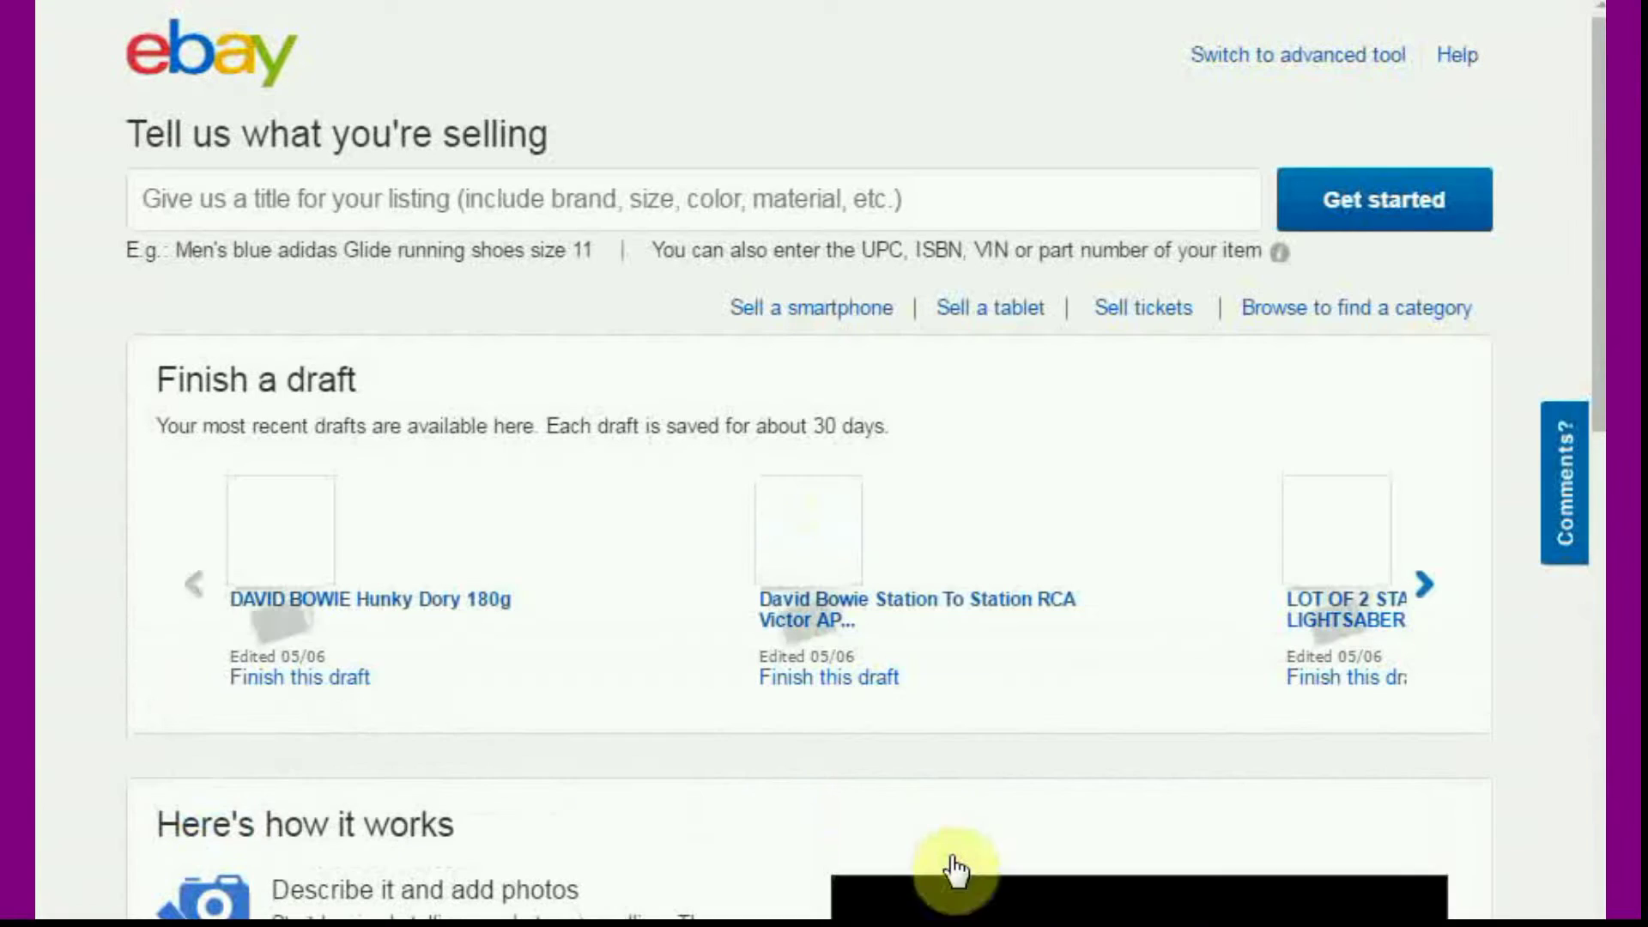